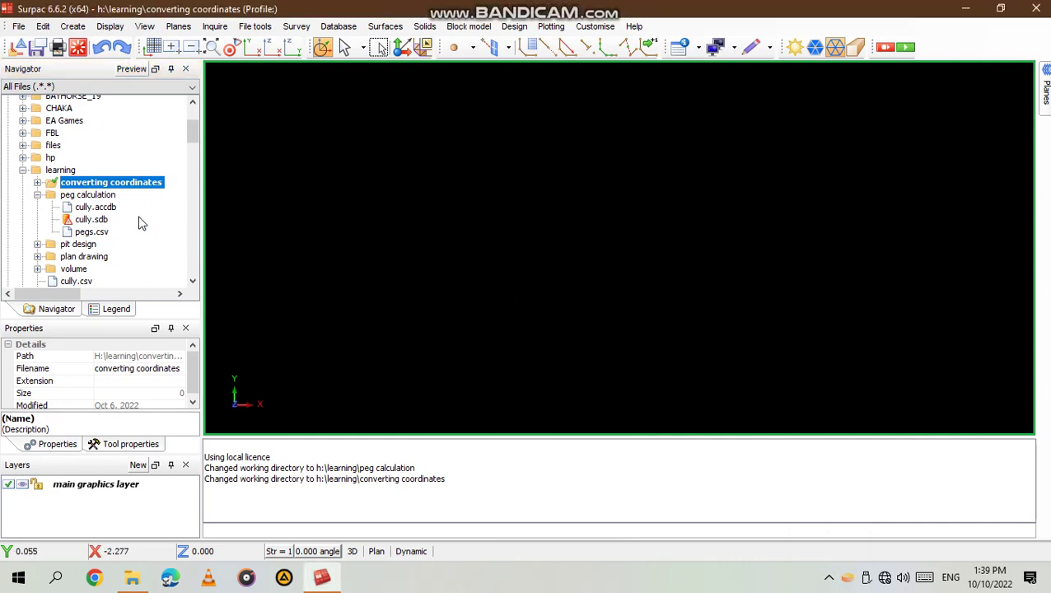
Set the peg calculation folder, holding cully.sdb and pegs.csv, as Surpac's working directory.
{"action": "left_click", "coordinate": [99, 196]}
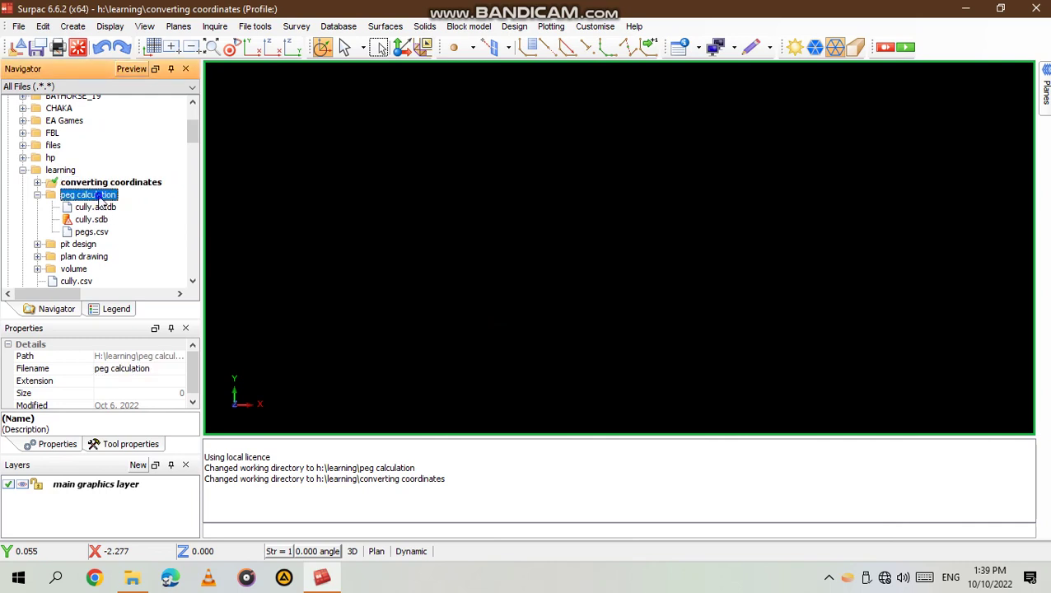
{"action": "right_click", "coordinate": [99, 197]}
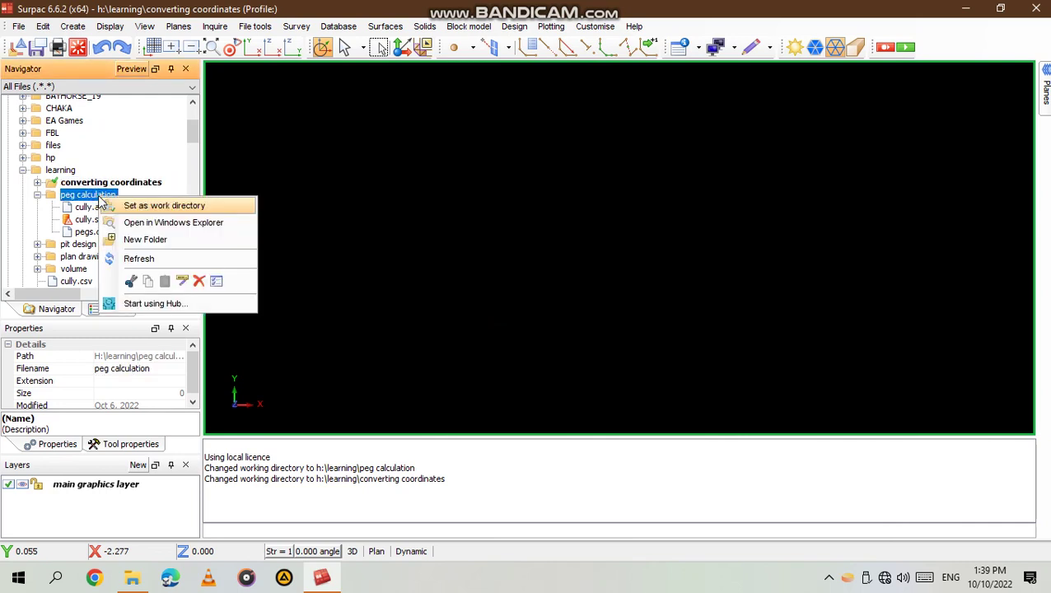
{"action": "left_click", "coordinate": [159, 206]}
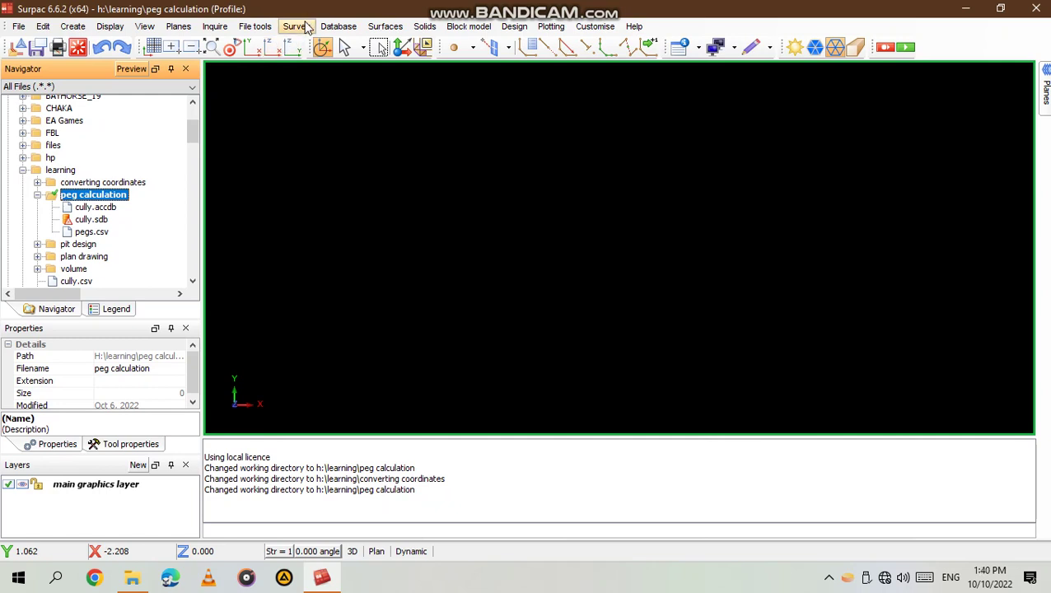
Create a new survey database named cm from the Survey database menu.
{"action": "left_click", "coordinate": [300, 28]}
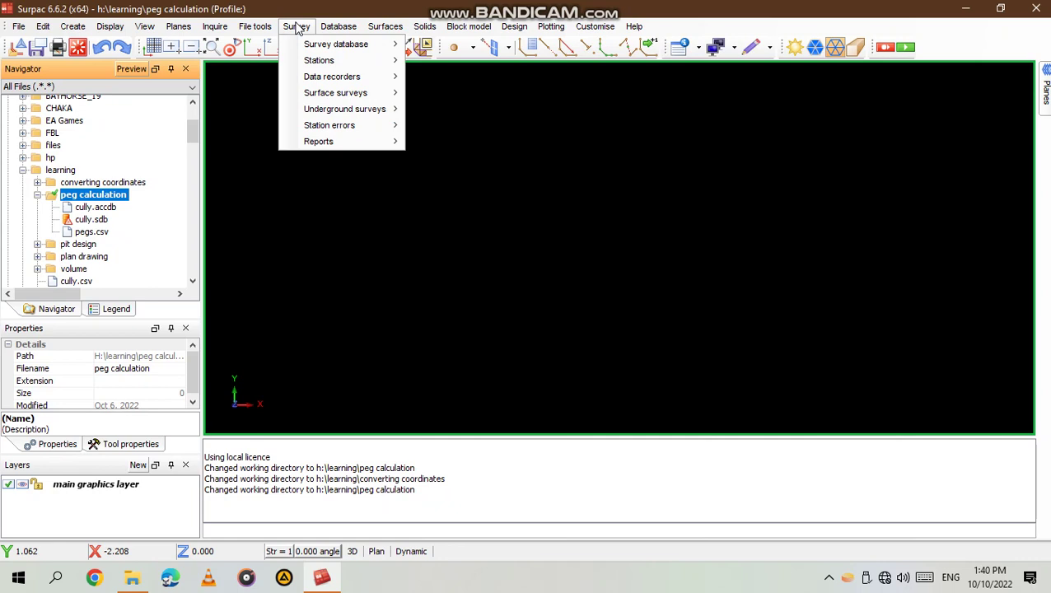
{"action": "mouse_move", "coordinate": [346, 43]}
{"action": "left_click", "coordinate": [445, 45]}
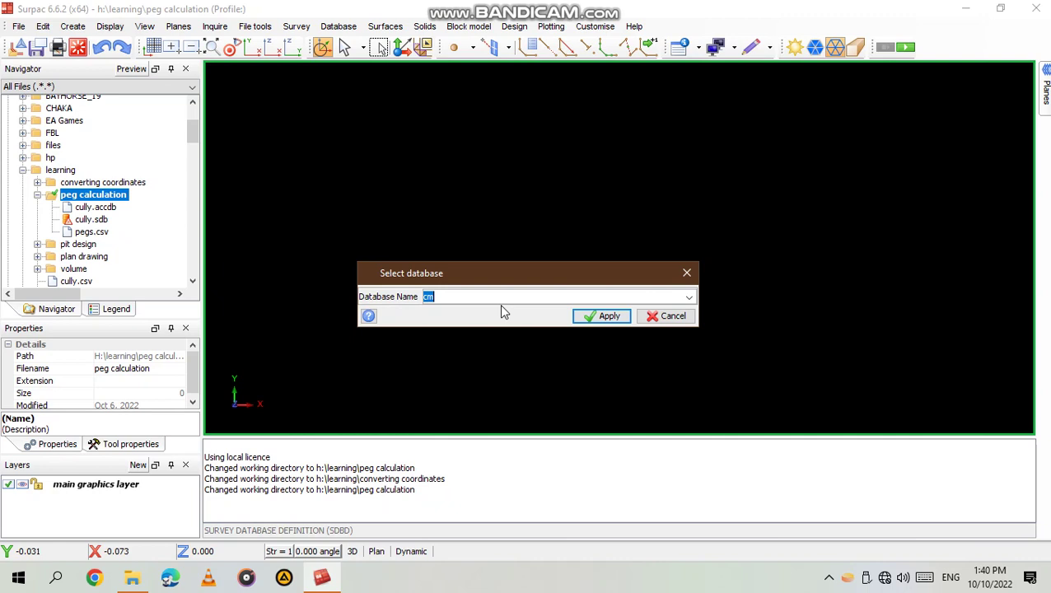
{"action": "left_click", "coordinate": [609, 320]}
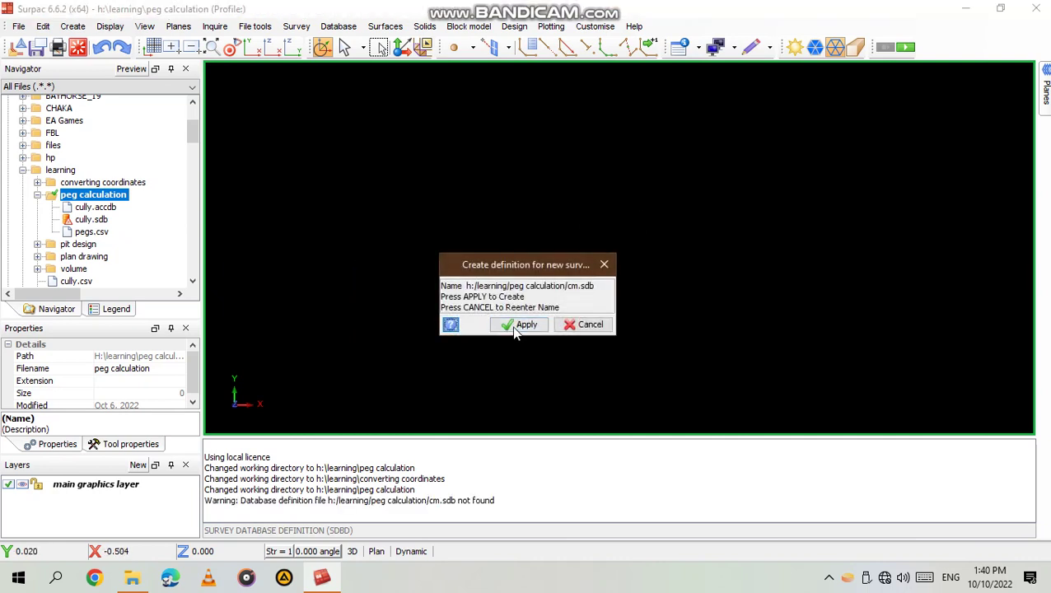
{"action": "left_click", "coordinate": [516, 327]}
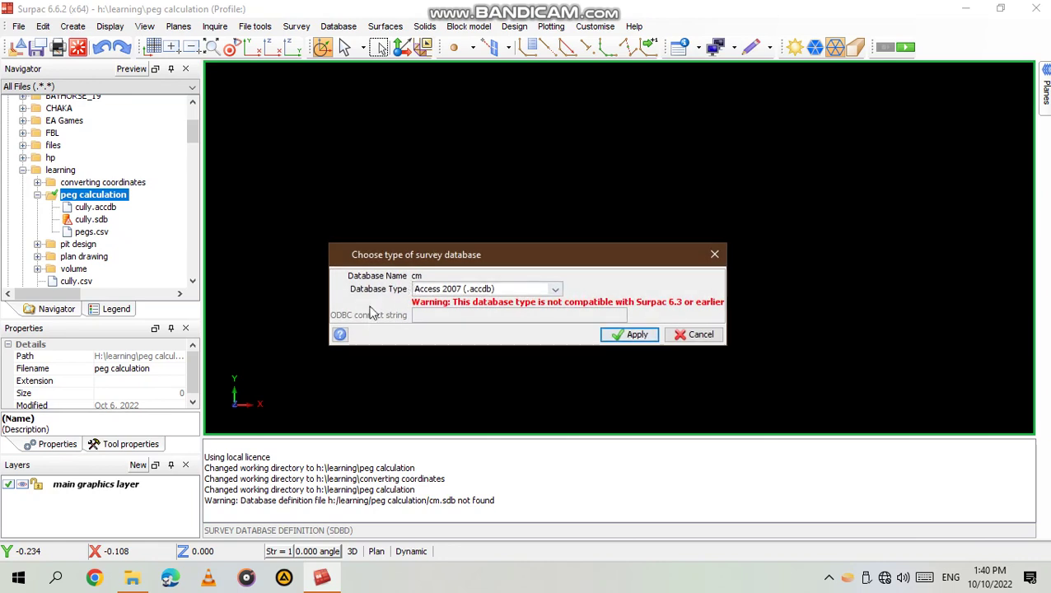
Set the cm database type to Access 2007 (.accdb) and accept the optional tables.
{"action": "left_click", "coordinate": [554, 290]}
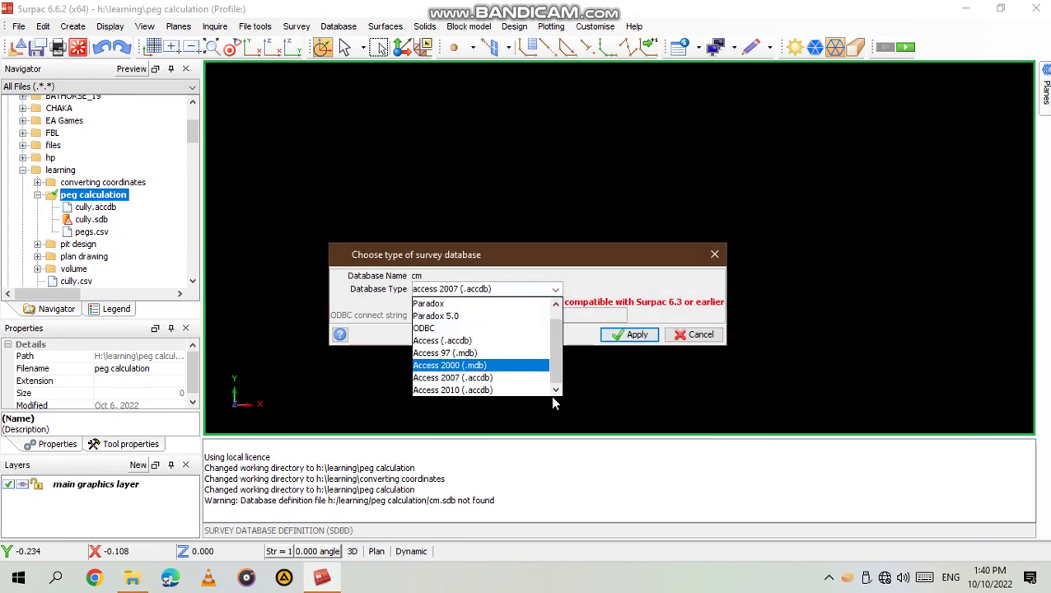
{"action": "left_click", "coordinate": [456, 381]}
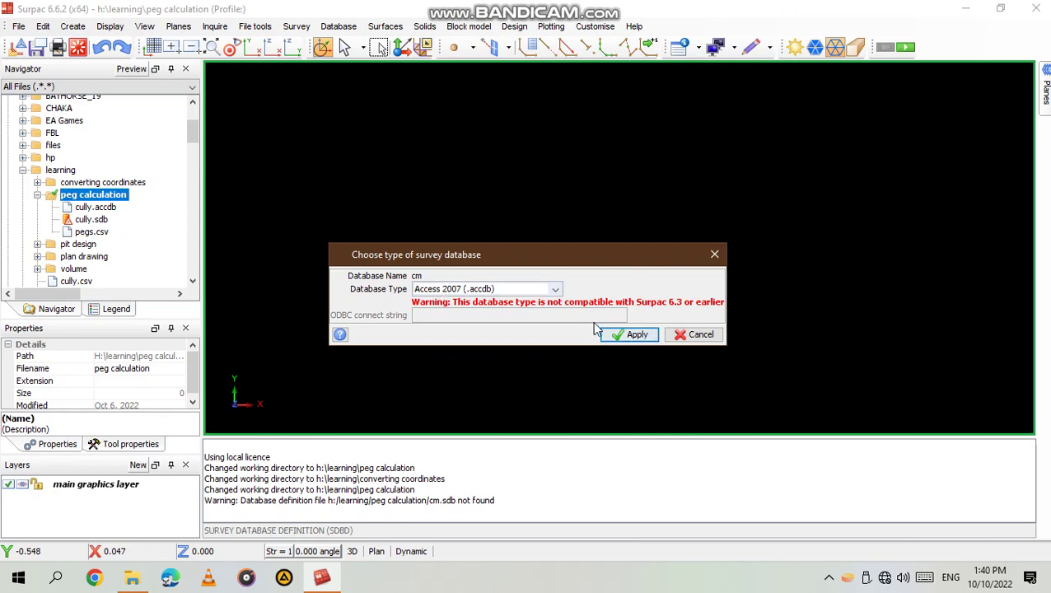
{"action": "left_click", "coordinate": [630, 335]}
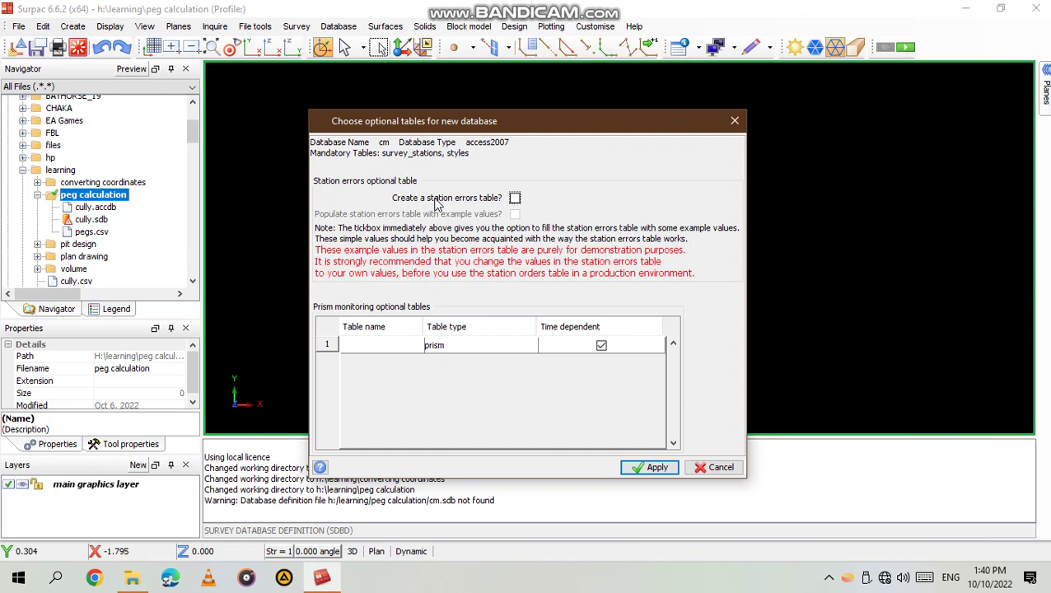
{"action": "left_click", "coordinate": [657, 467]}
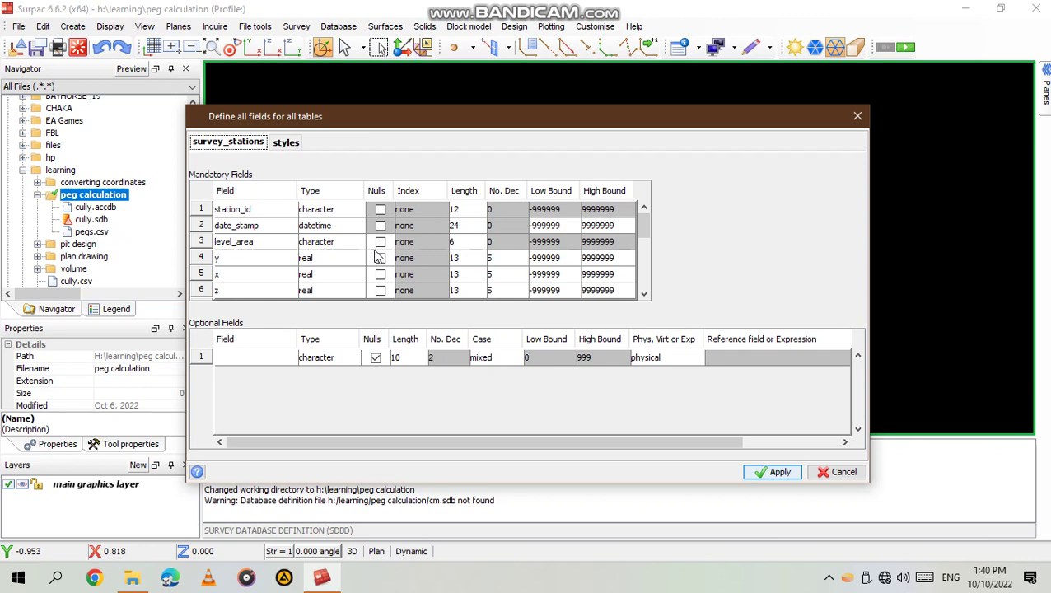
Untick Nulls for the surveyor, checked_by and pages fields in the survey_stations mandatory fields.
{"action": "scroll", "coordinate": [380, 265], "scroll_direction": "down", "scroll_amount": 3}
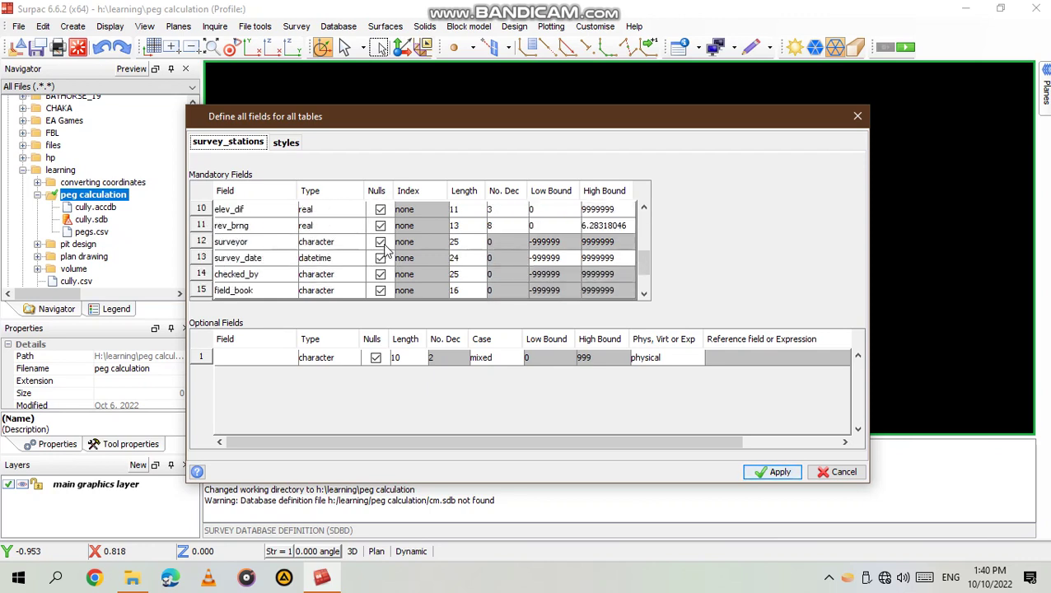
{"action": "left_click", "coordinate": [380, 242]}
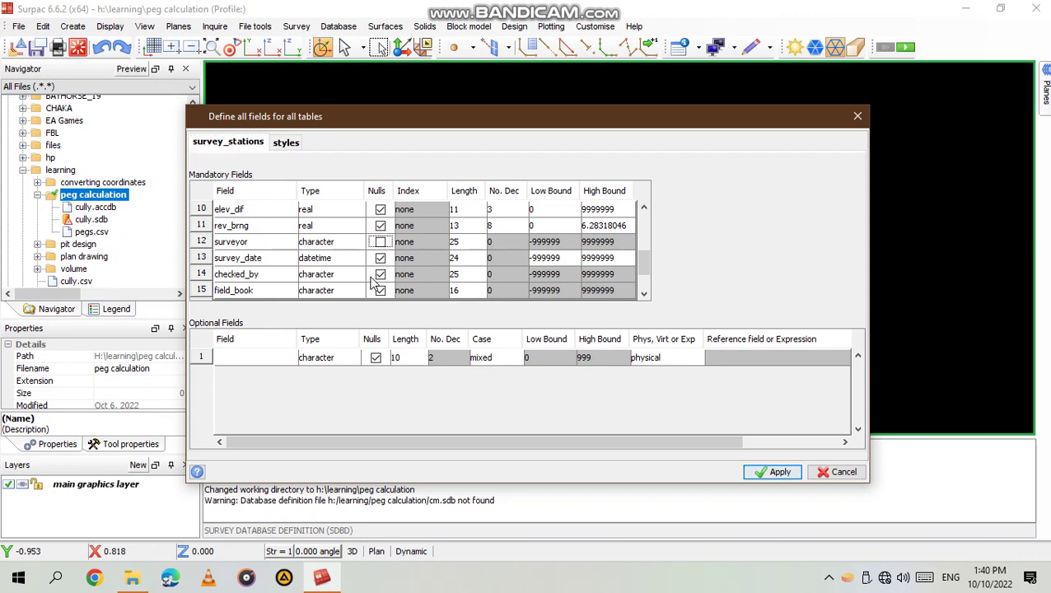
{"action": "left_click", "coordinate": [381, 274]}
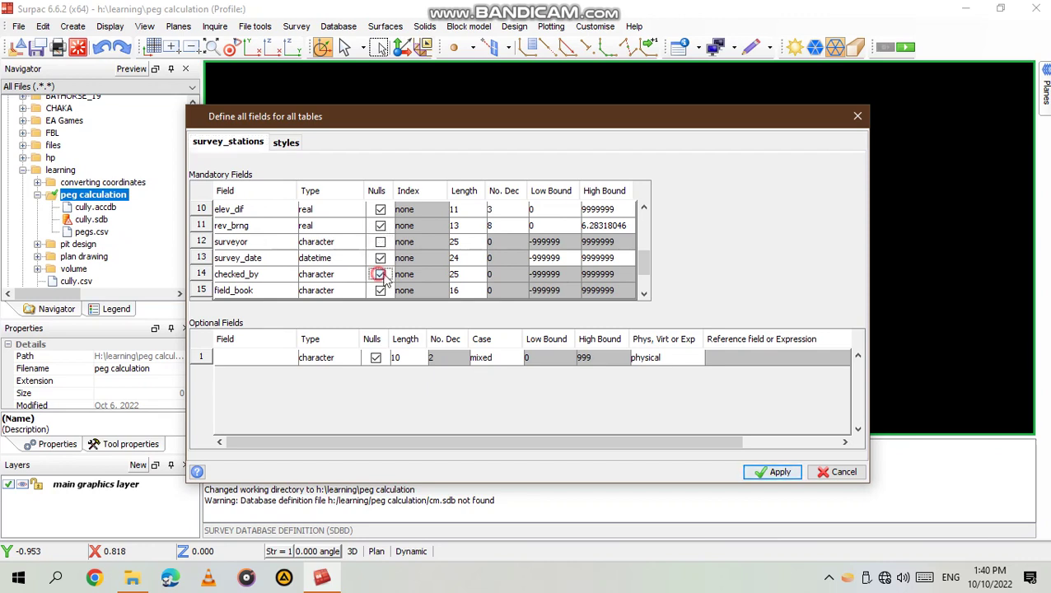
{"action": "scroll", "coordinate": [387, 251], "scroll_direction": "down", "scroll_amount": 1}
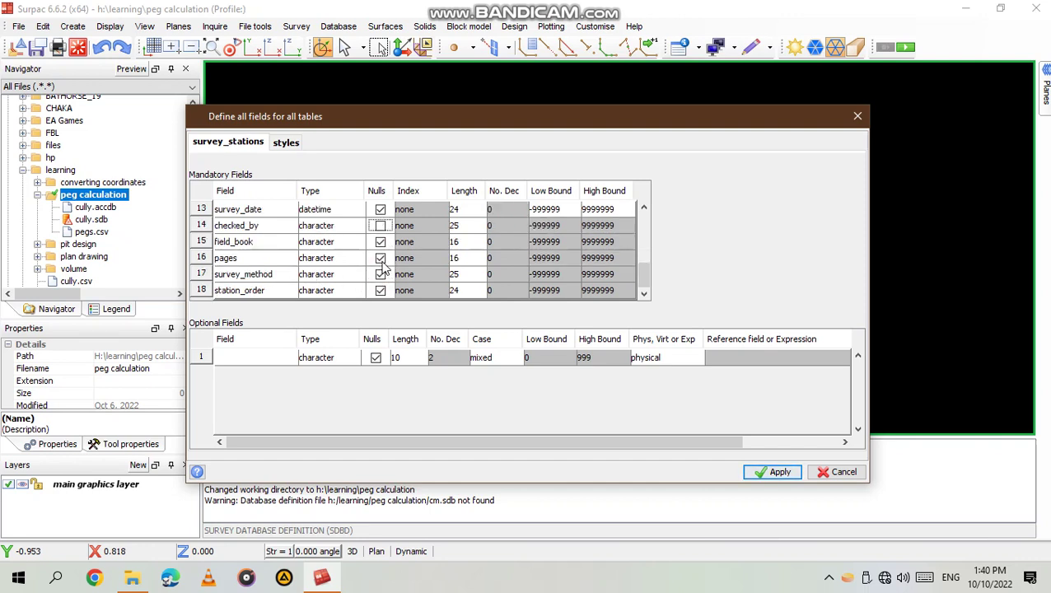
{"action": "left_click", "coordinate": [381, 258]}
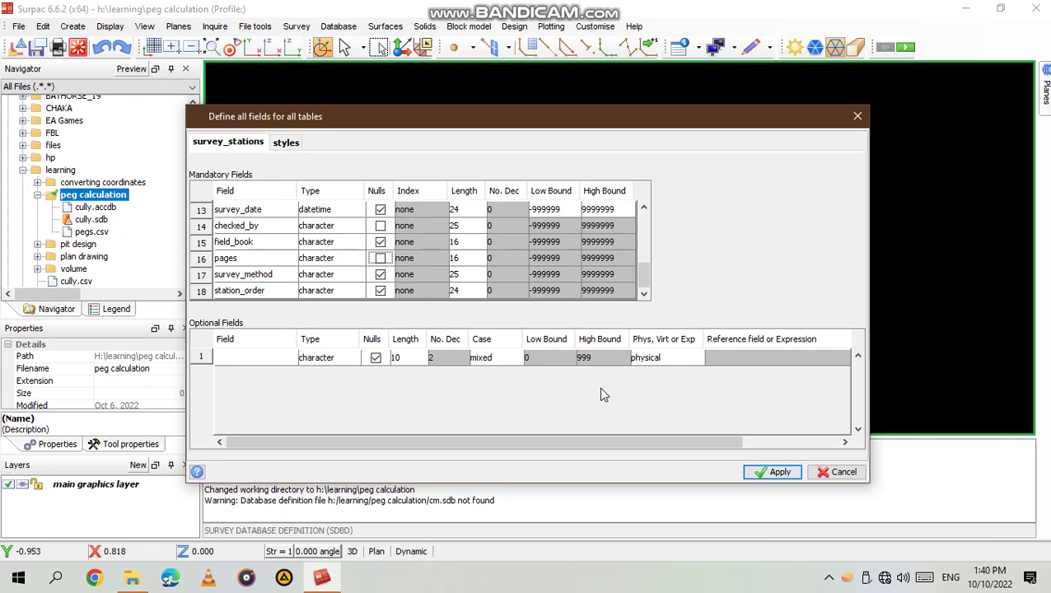
Apply the field definitions to create cm.sdb, then select pegs.csv in the Navigator.
{"action": "left_click", "coordinate": [777, 471]}
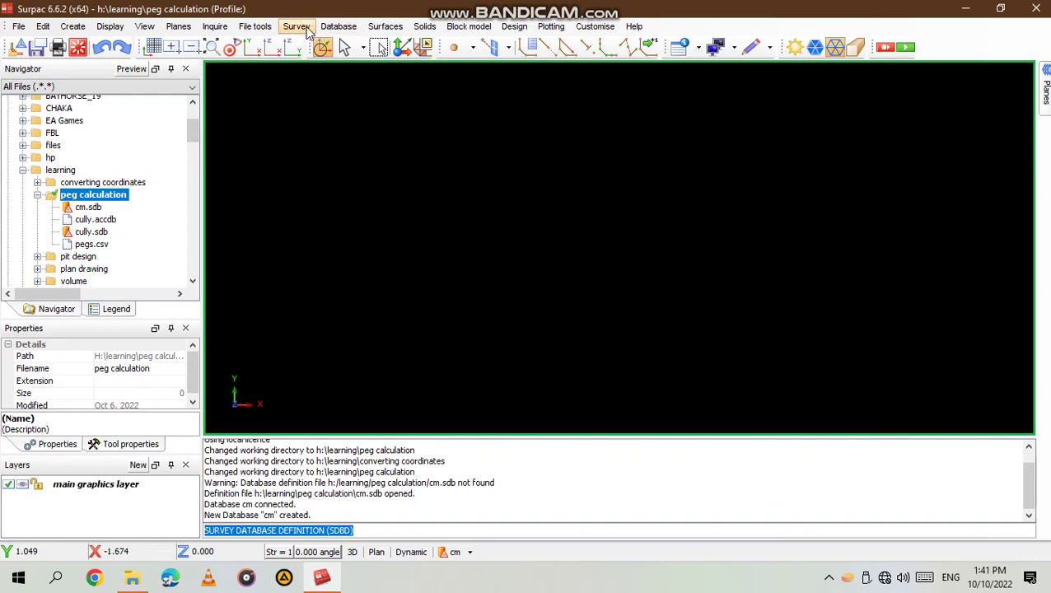
{"action": "left_click", "coordinate": [298, 26]}
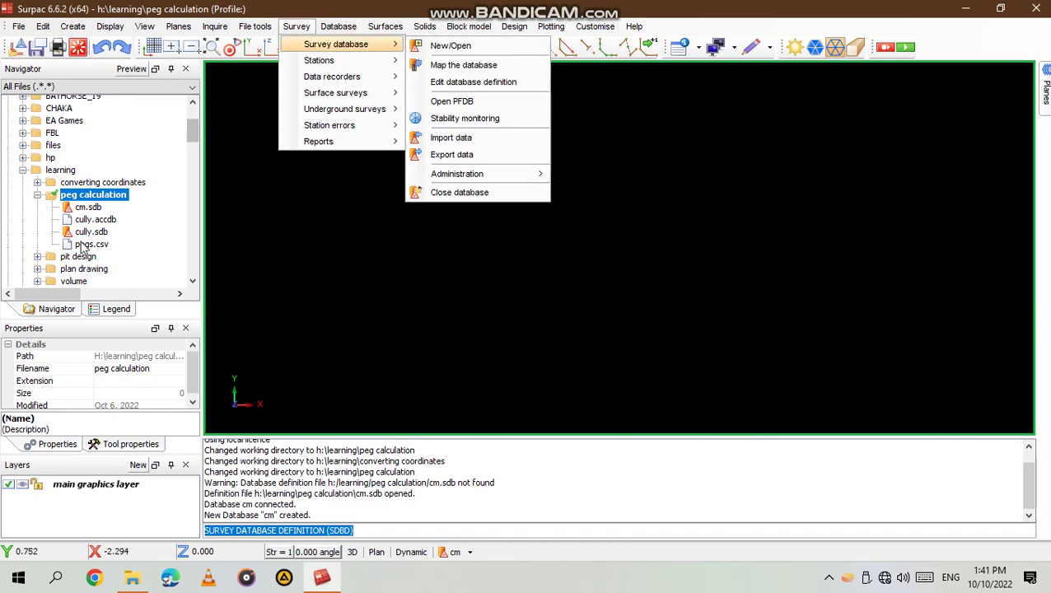
{"action": "left_click", "coordinate": [82, 244]}
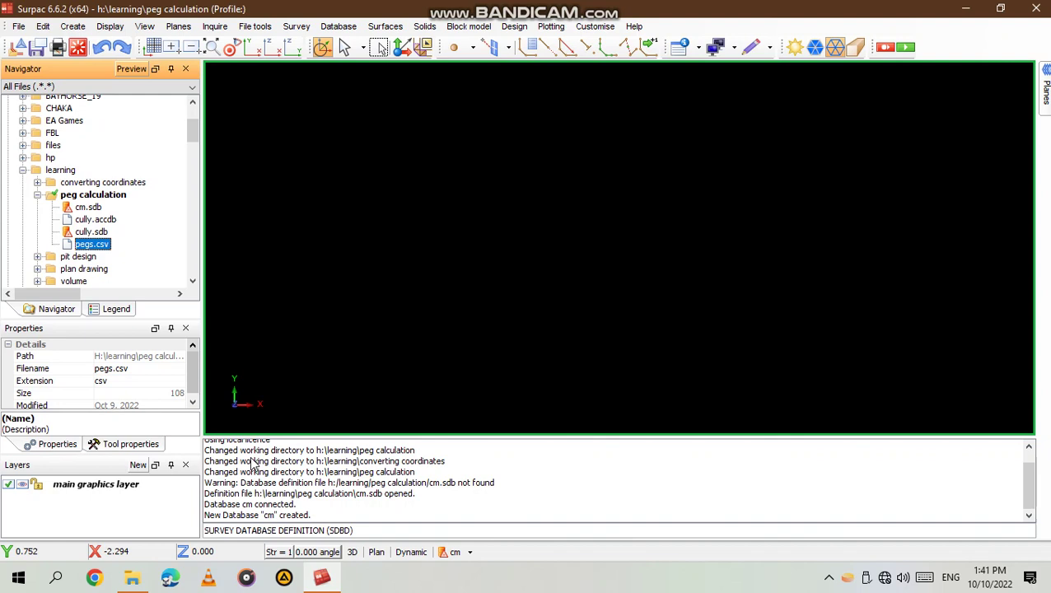
Open the pegs spreadsheet in Excel from the peg calculation folder, dismissing the activation notice.
{"action": "mouse_move", "coordinate": [134, 577]}
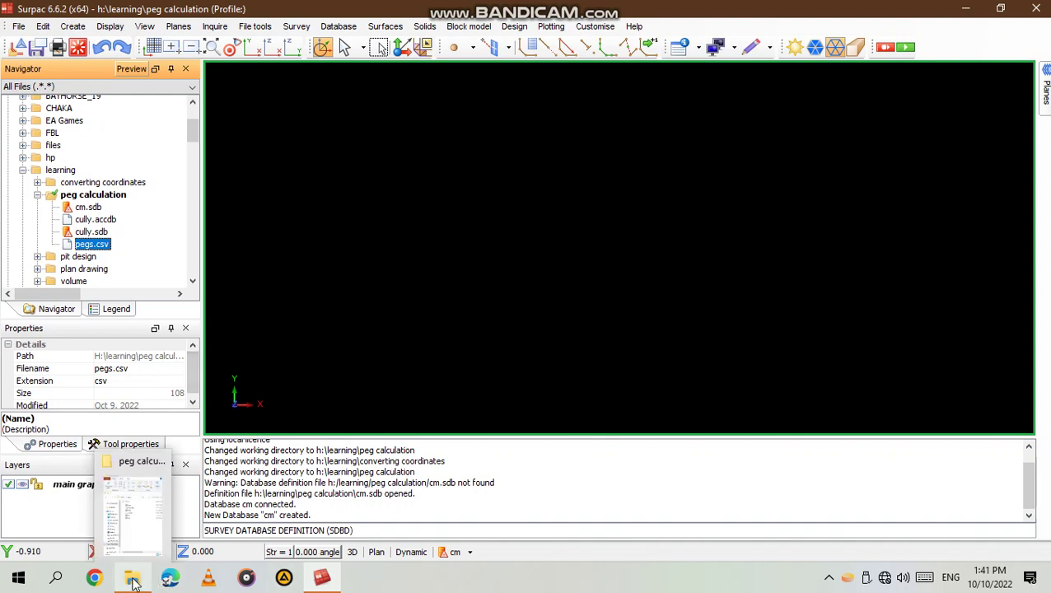
{"action": "left_click", "coordinate": [140, 535]}
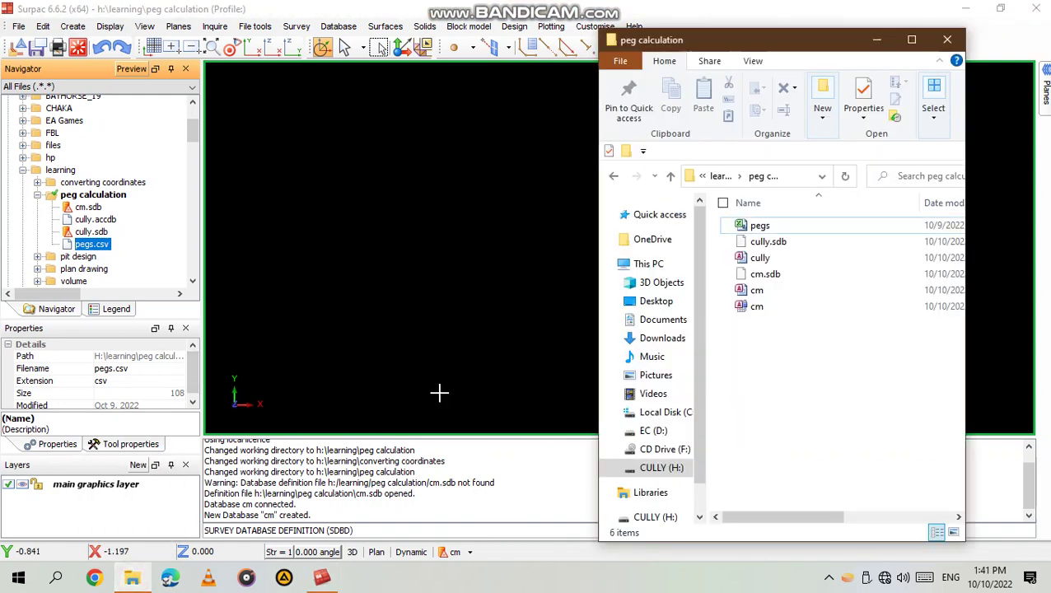
{"action": "double_click", "coordinate": [768, 226]}
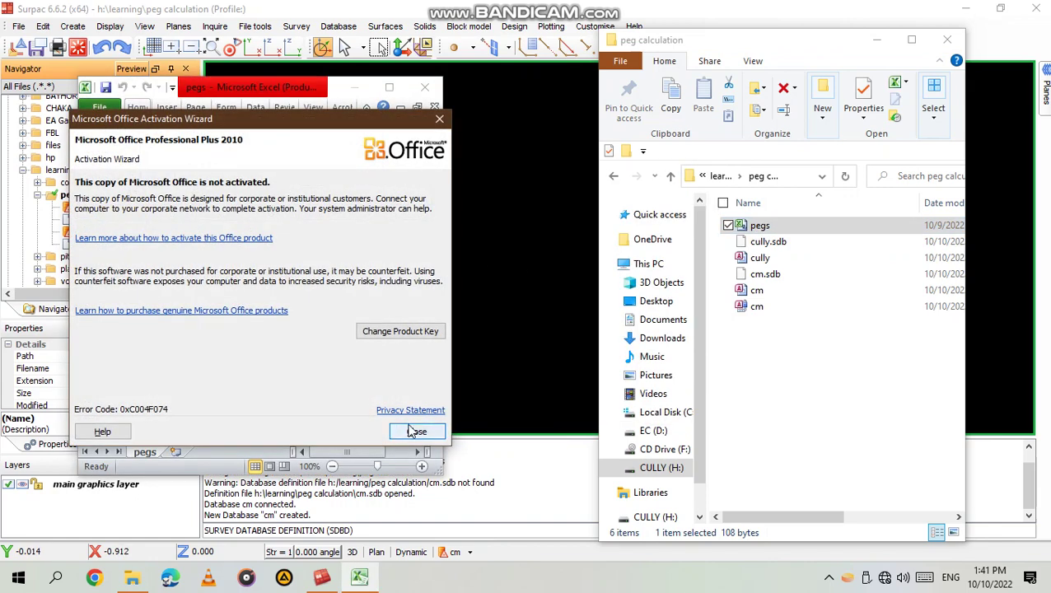
{"action": "left_click", "coordinate": [412, 430]}
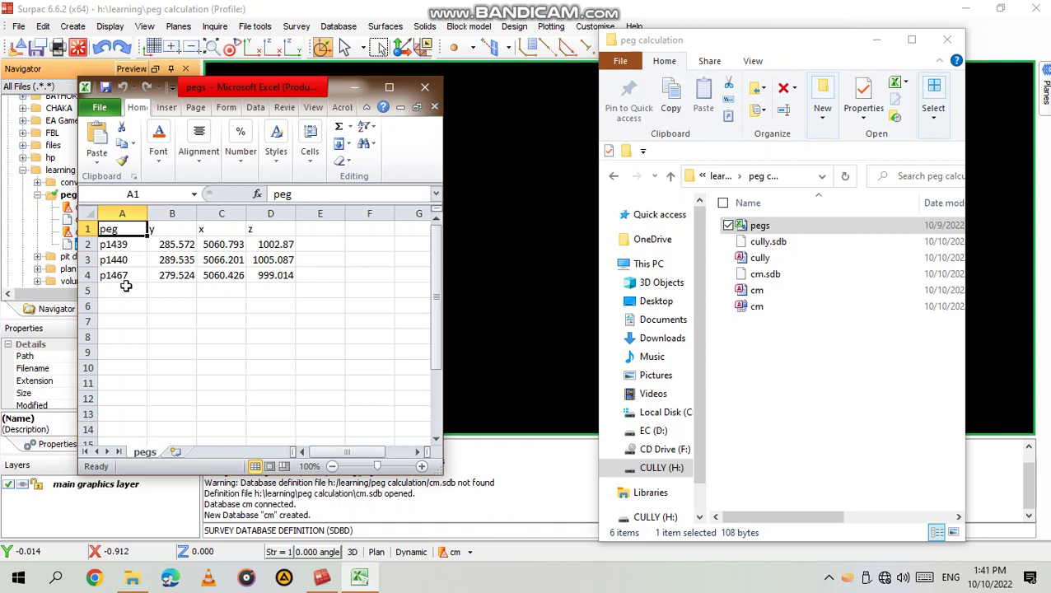
Colour the p1467 row (A4:D4) red.
{"action": "left_click_drag", "start_coordinate": [132, 279], "coordinate": [290, 274]}
{"action": "left_click", "coordinate": [159, 139]}
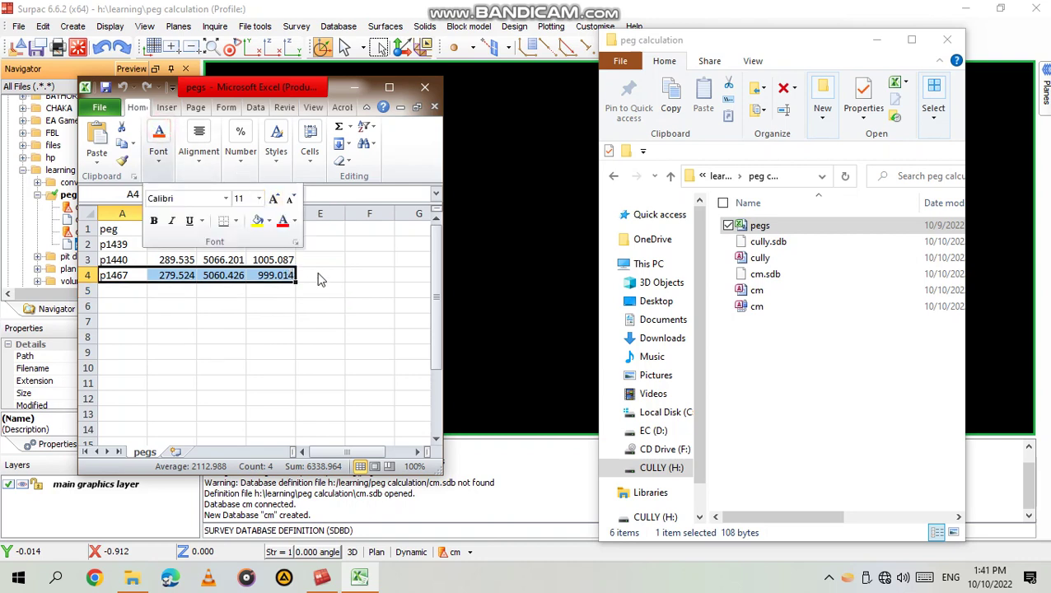
{"action": "left_click", "coordinate": [283, 221]}
{"action": "left_click", "coordinate": [281, 352]}
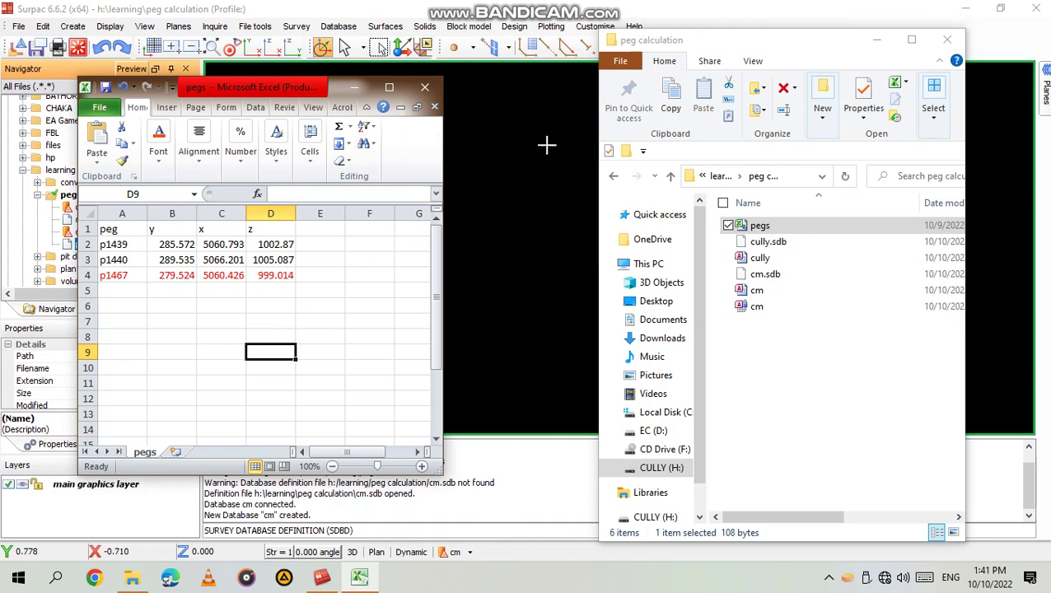
Start inserting rows into the survey_stations table of the survey database.
{"action": "left_click", "coordinate": [525, 226]}
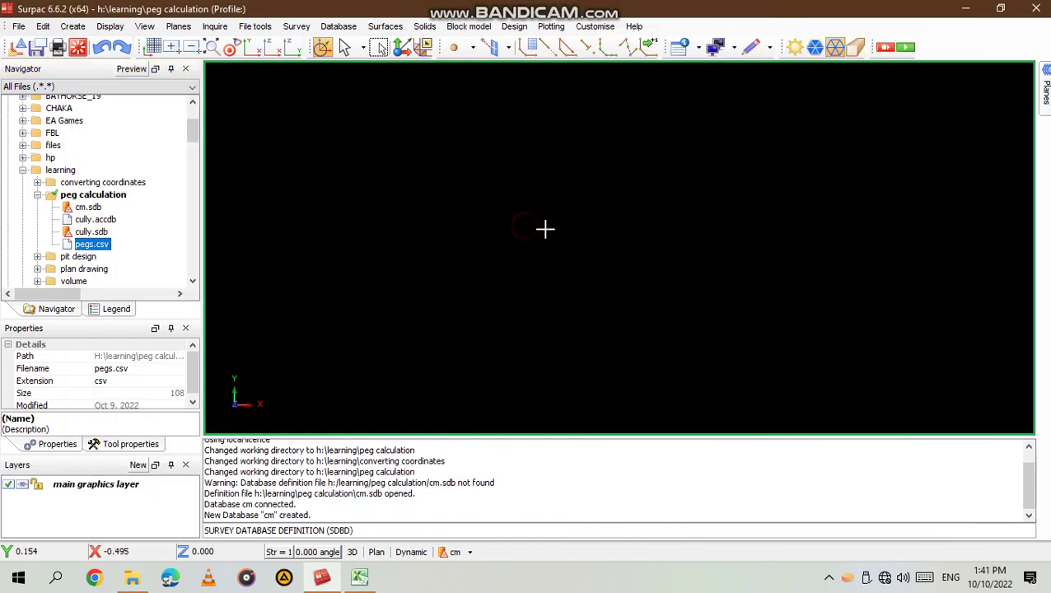
{"action": "left_click", "coordinate": [292, 28]}
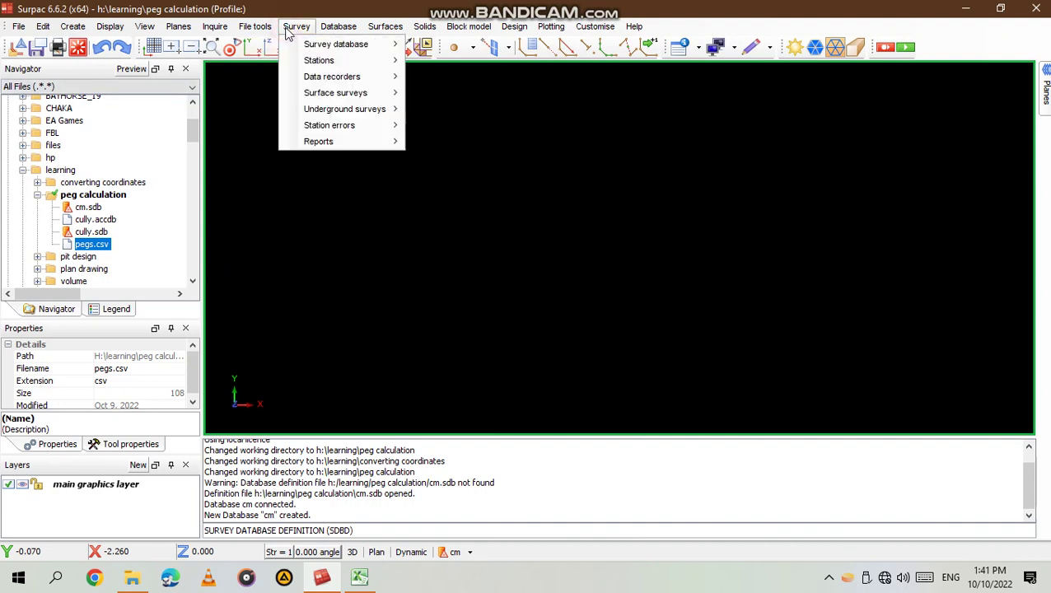
{"action": "mouse_move", "coordinate": [302, 64]}
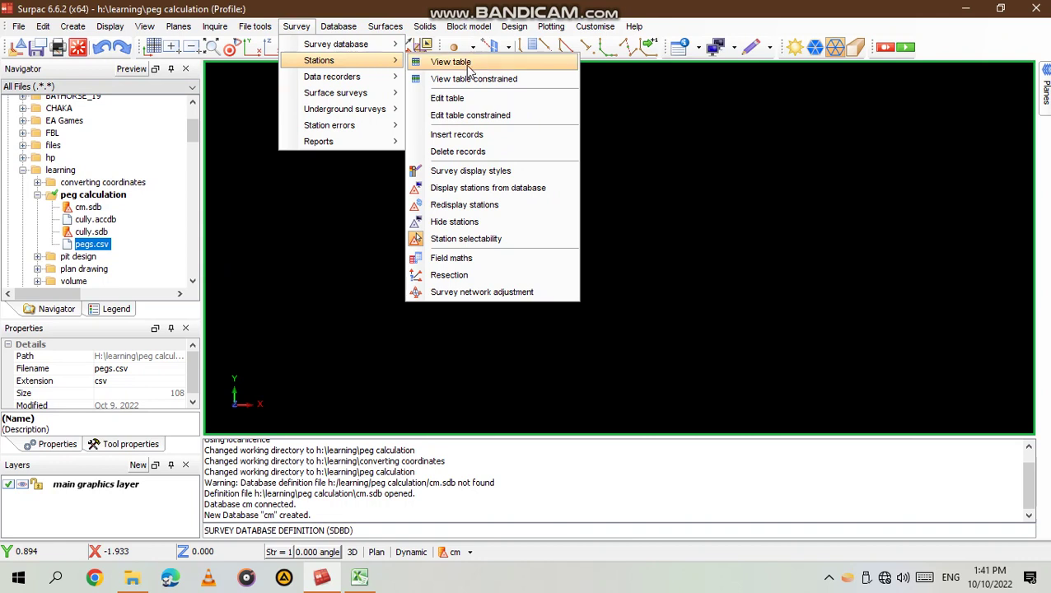
{"action": "left_click", "coordinate": [493, 135]}
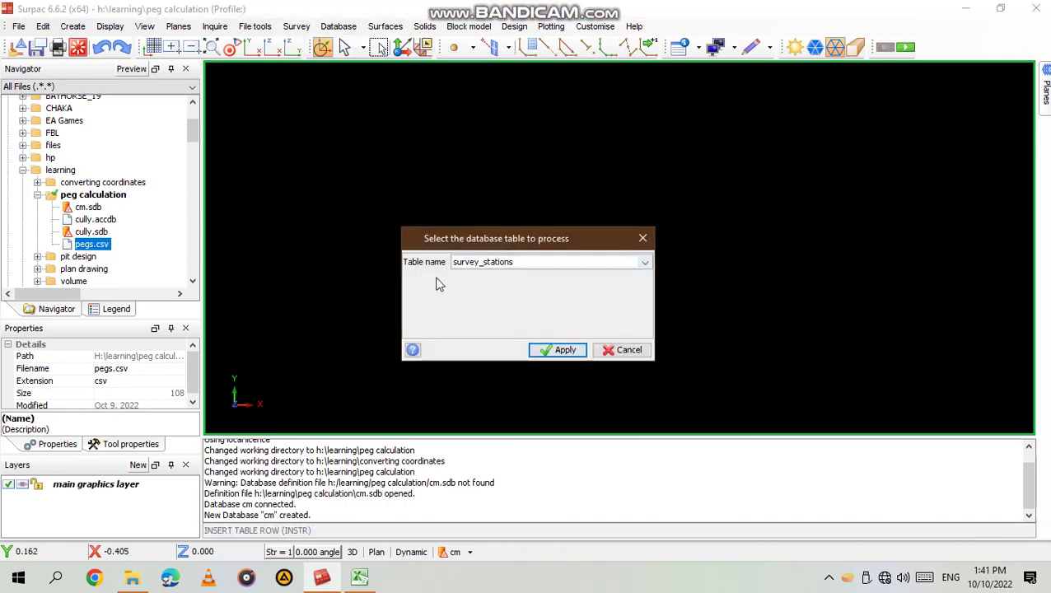
{"action": "left_click", "coordinate": [563, 350]}
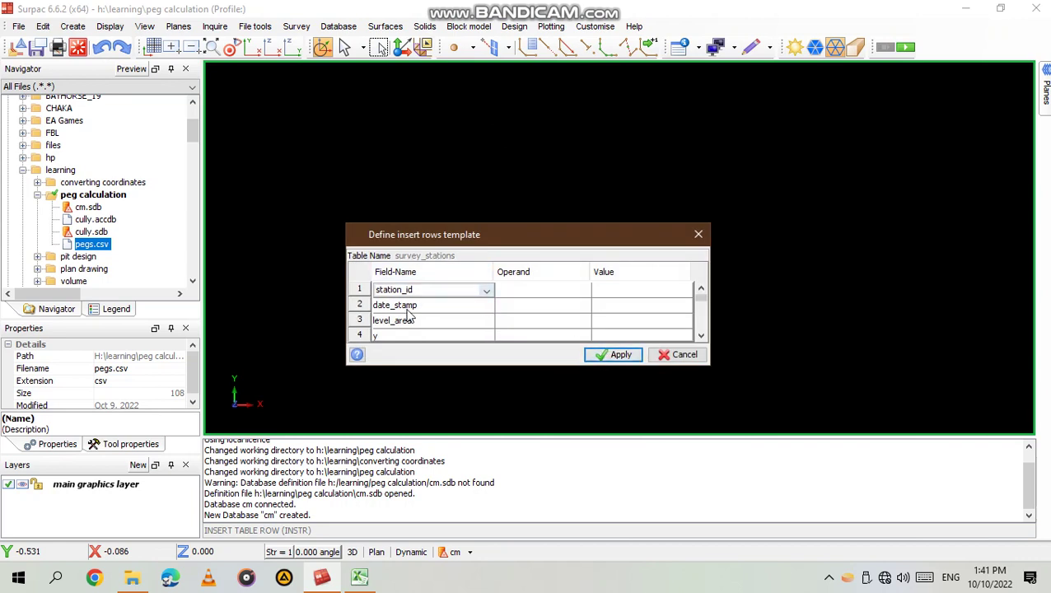
Remove the station_order and elev_dif fields from the insert-rows template.
{"action": "scroll", "coordinate": [408, 320], "scroll_direction": "down", "scroll_amount": 5}
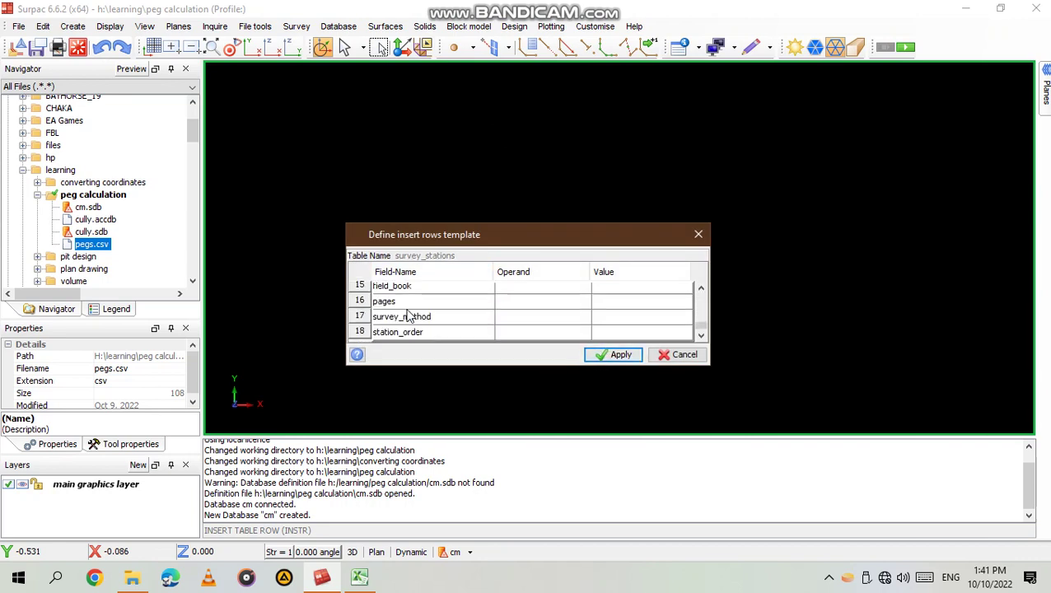
{"action": "right_click", "coordinate": [360, 332]}
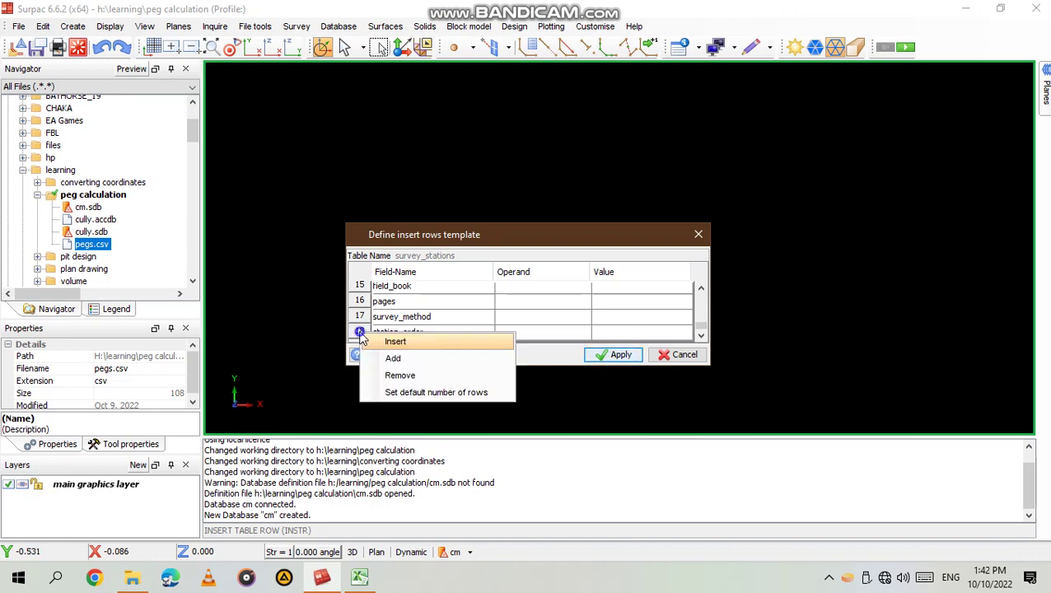
{"action": "left_click", "coordinate": [403, 374]}
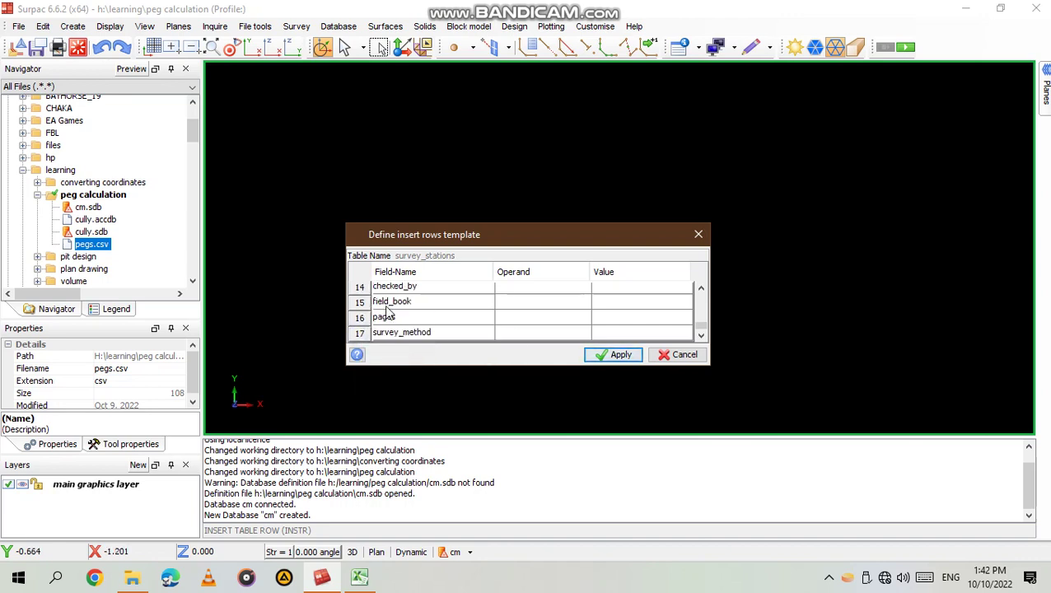
{"action": "scroll", "coordinate": [394, 346], "scroll_direction": "up", "scroll_amount": 1}
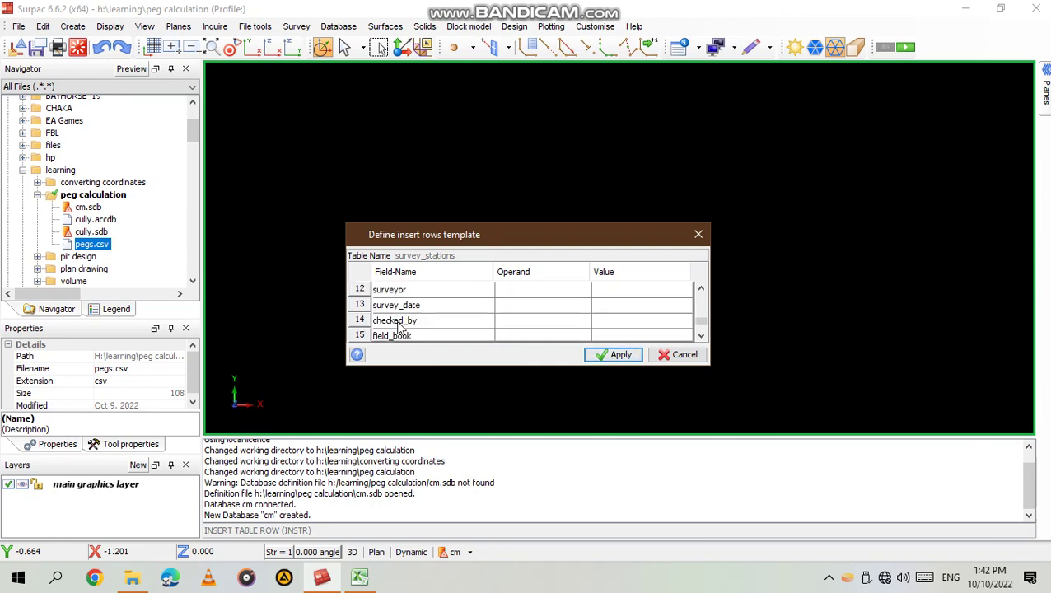
{"action": "scroll", "coordinate": [400, 333], "scroll_direction": "down", "scroll_amount": 1}
{"action": "scroll", "coordinate": [420, 326], "scroll_direction": "up", "scroll_amount": 4}
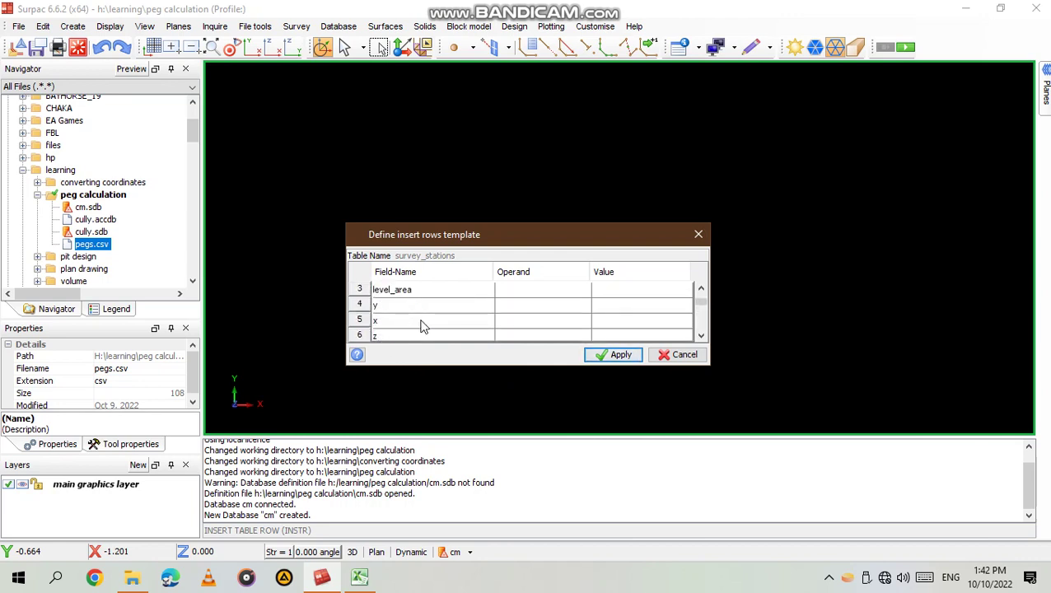
{"action": "scroll", "coordinate": [422, 327], "scroll_direction": "up", "scroll_amount": 1}
{"action": "scroll", "coordinate": [422, 326], "scroll_direction": "down", "scroll_amount": 2}
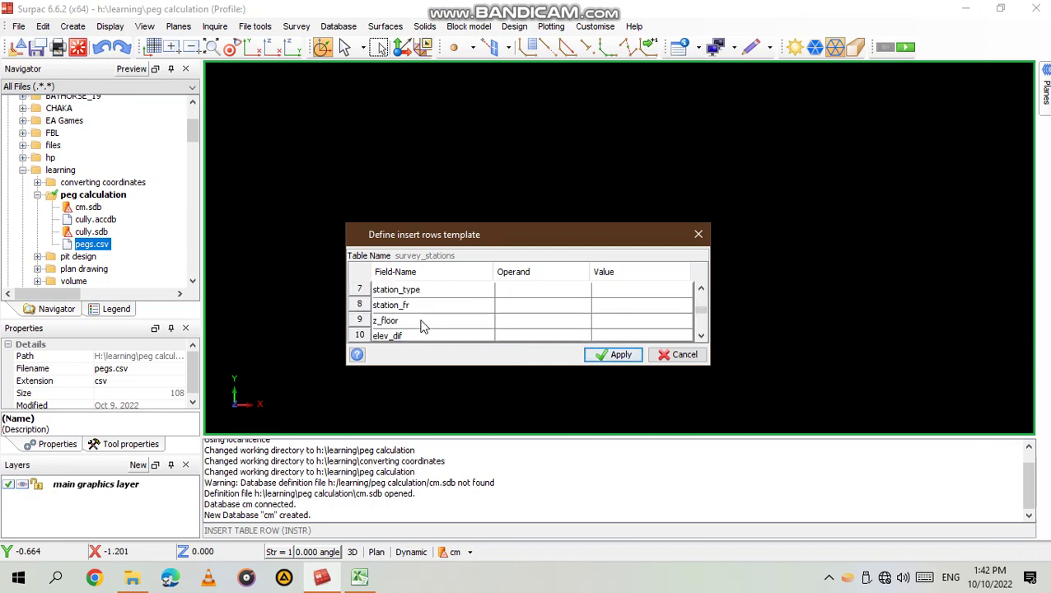
{"action": "right_click", "coordinate": [357, 333]}
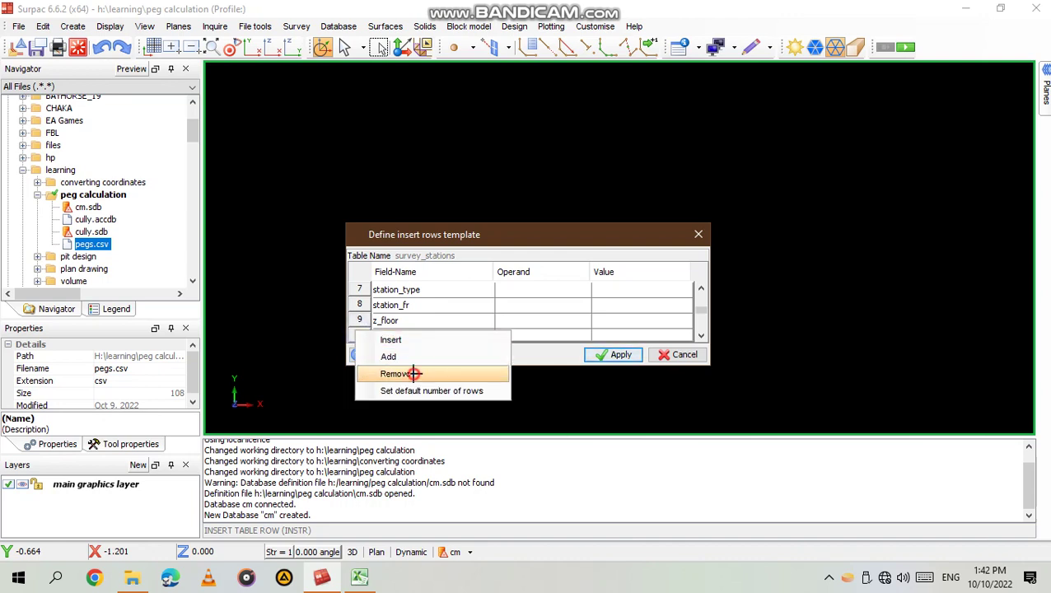
{"action": "left_click", "coordinate": [413, 373]}
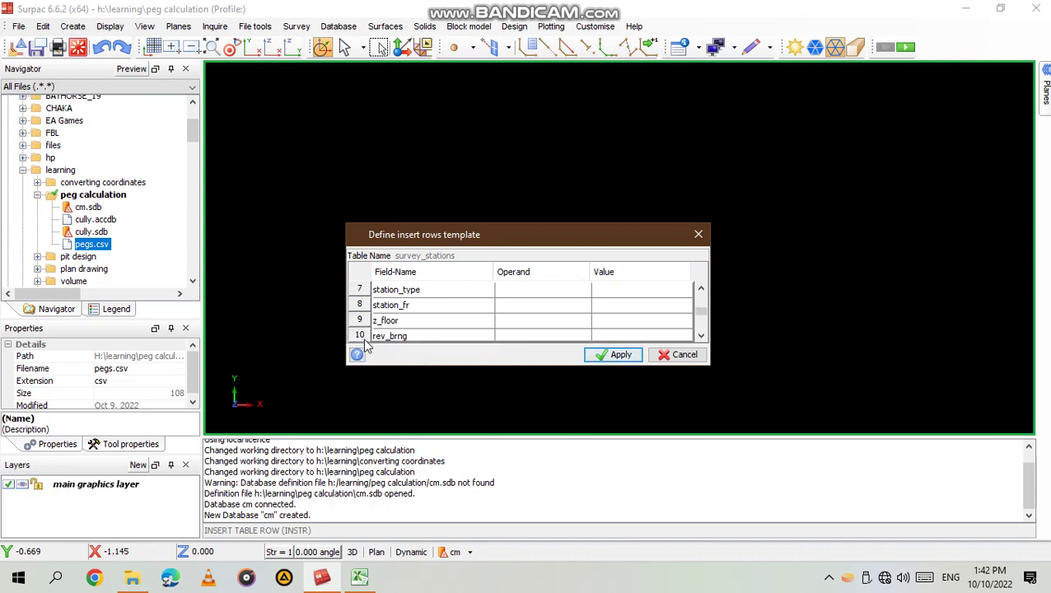
Remove the rev_brng and z_floor fields from the insert-rows template.
{"action": "right_click", "coordinate": [362, 335]}
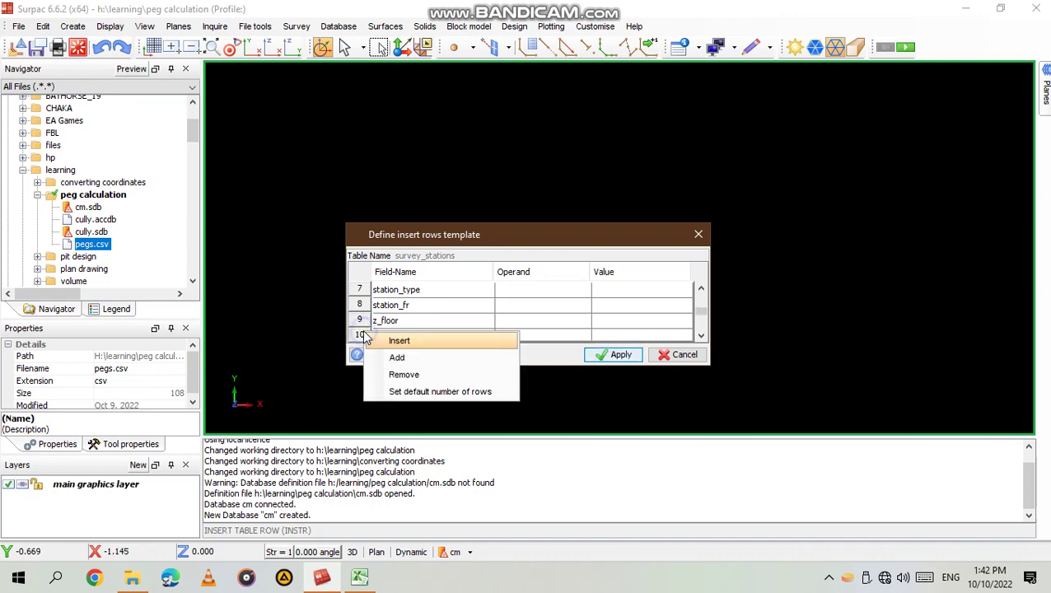
{"action": "left_click", "coordinate": [420, 374]}
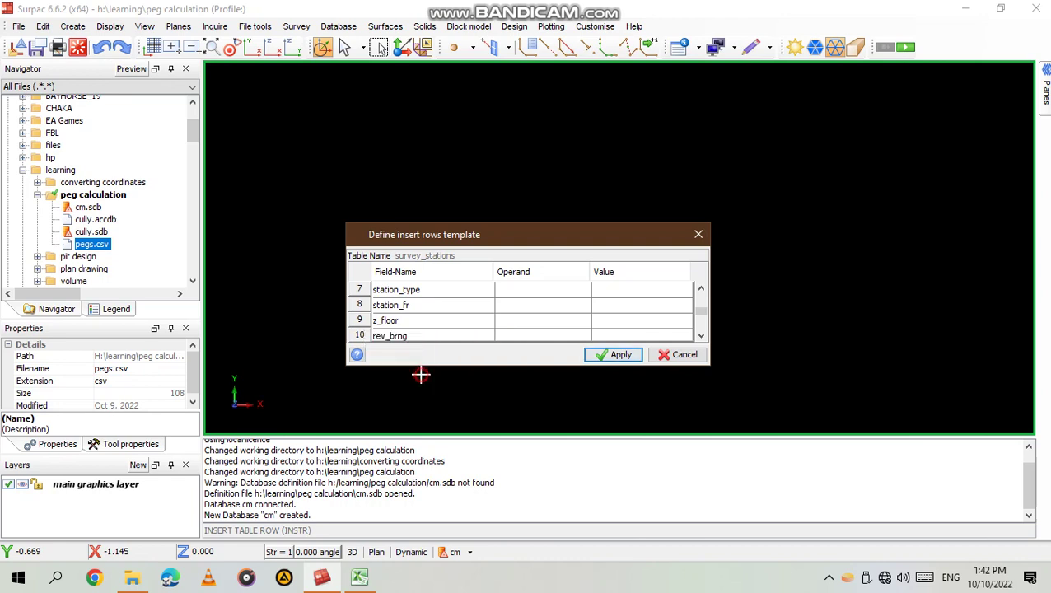
{"action": "right_click", "coordinate": [363, 325]}
{"action": "left_click", "coordinate": [418, 363]}
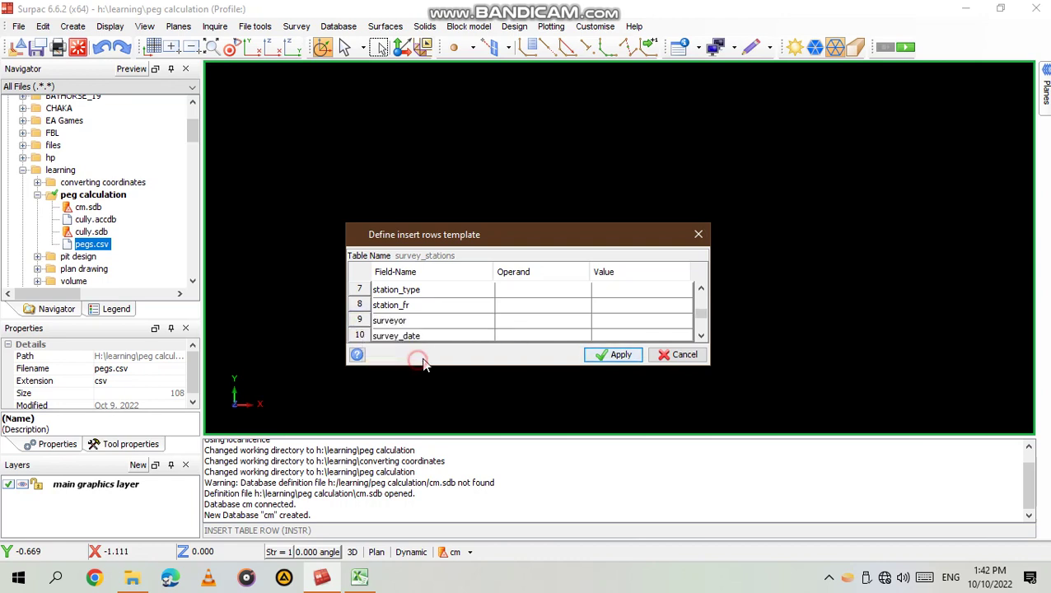
{"action": "scroll", "coordinate": [440, 306], "scroll_direction": "down", "scroll_amount": 1}
{"action": "scroll", "coordinate": [440, 306], "scroll_direction": "up", "scroll_amount": 3}
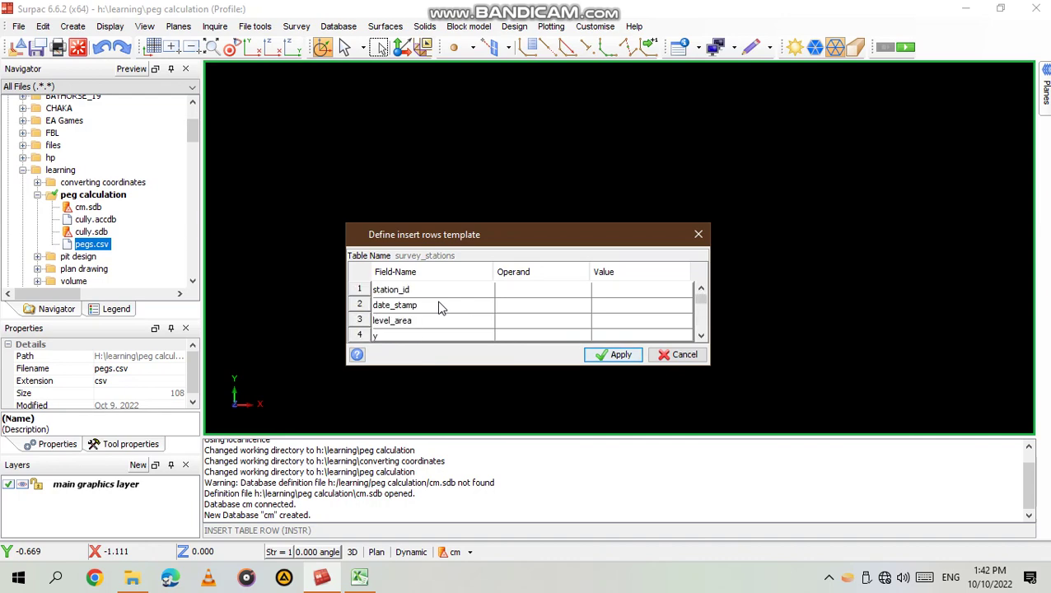
{"action": "scroll", "coordinate": [441, 306], "scroll_direction": "down", "scroll_amount": 3}
Enter row 1 with station P1439, date 2022-10-10 and level area H.
{"action": "left_click", "coordinate": [610, 357]}
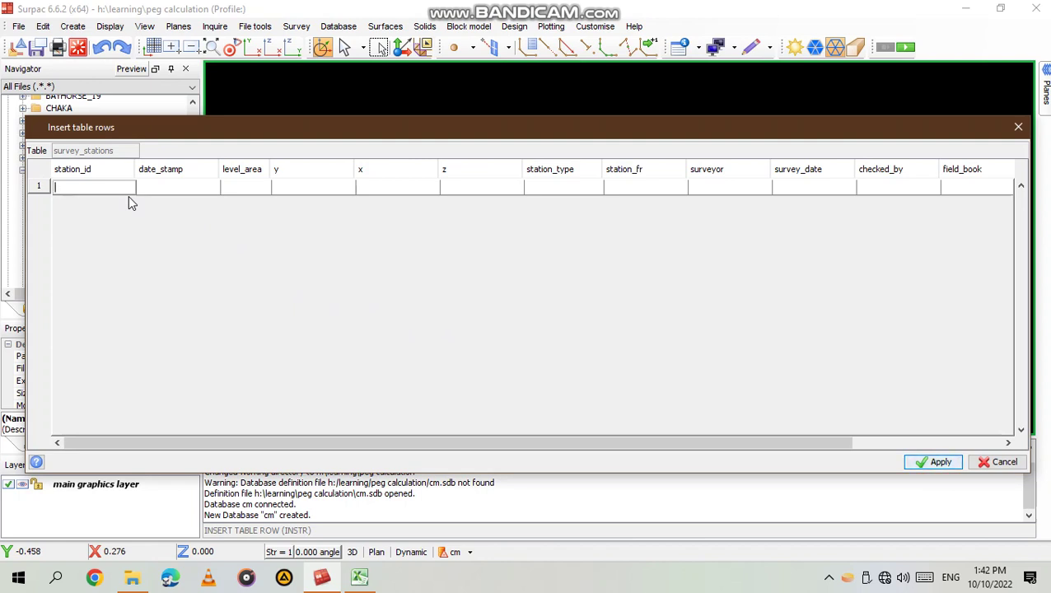
{"action": "type", "text": "P1439"}
{"action": "left_click", "coordinate": [182, 186]}
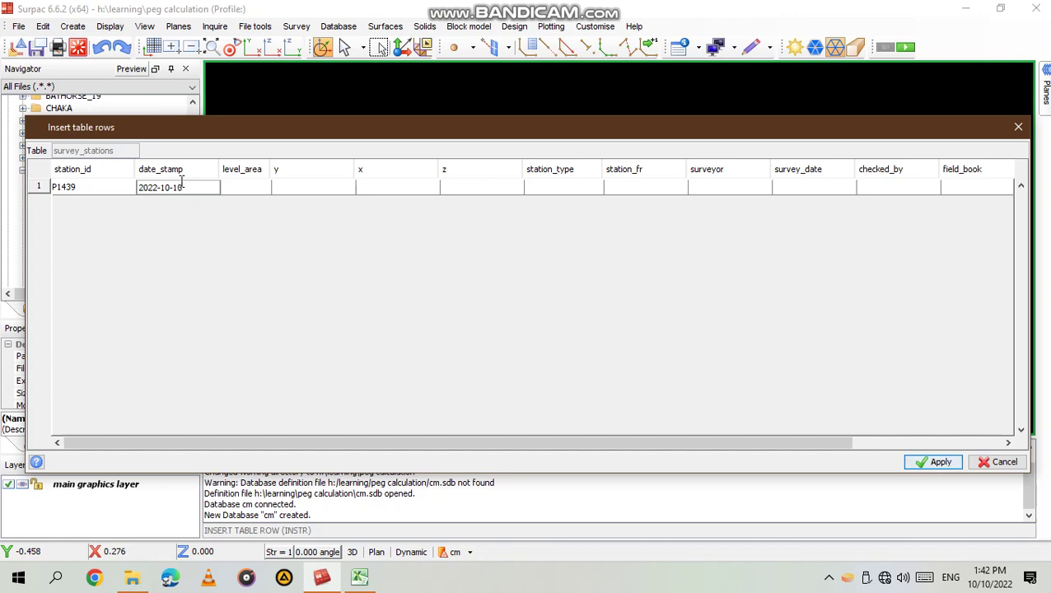
{"action": "left_click", "coordinate": [241, 185]}
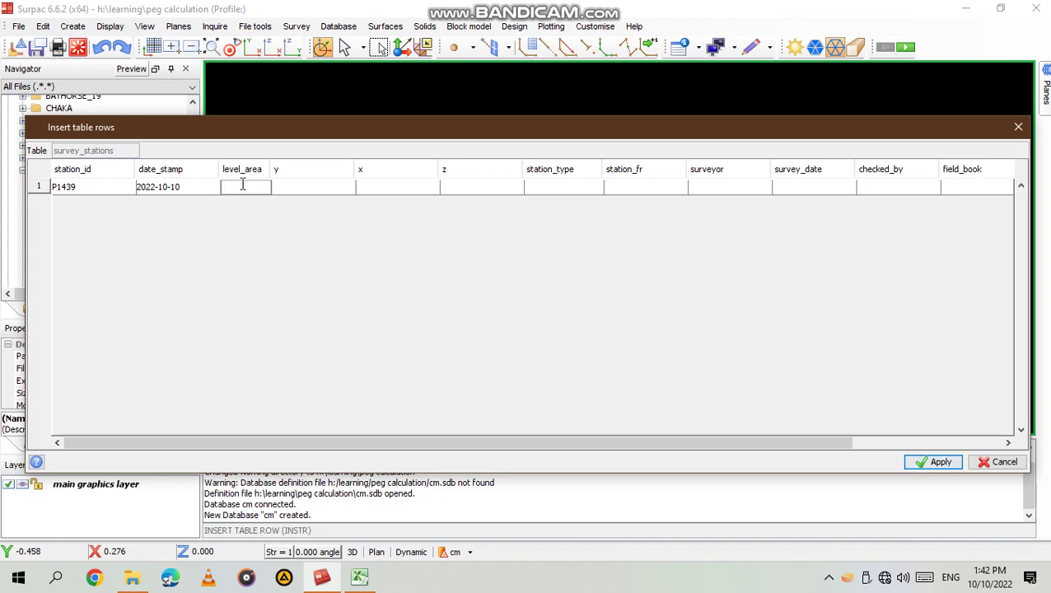
{"action": "left_click", "coordinate": [301, 186]}
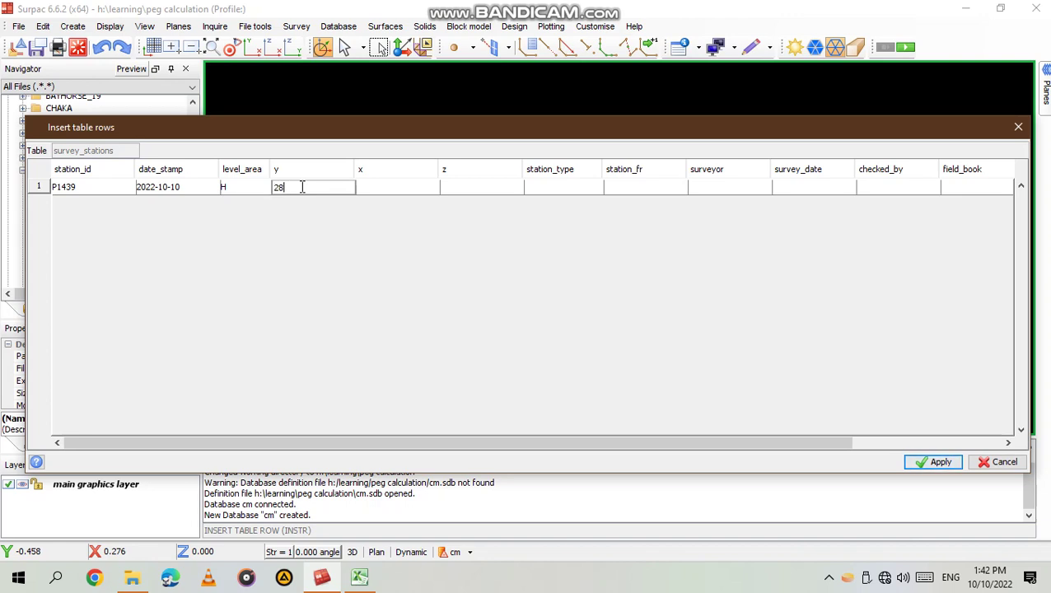
Enter P1439's coordinates: y 285.57200, x 5060.79300, z 1002.870.
{"action": "type", "text": "5.573"}
{"action": "key", "text": "Tab"}
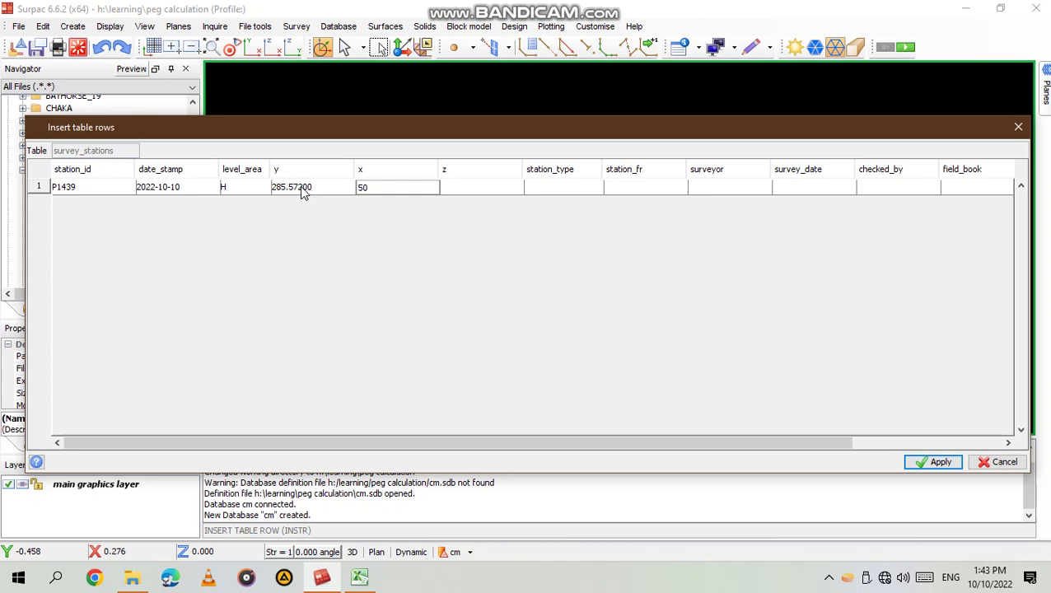
{"action": "type", "text": "5060.793"}
{"action": "key", "text": "Tab"}
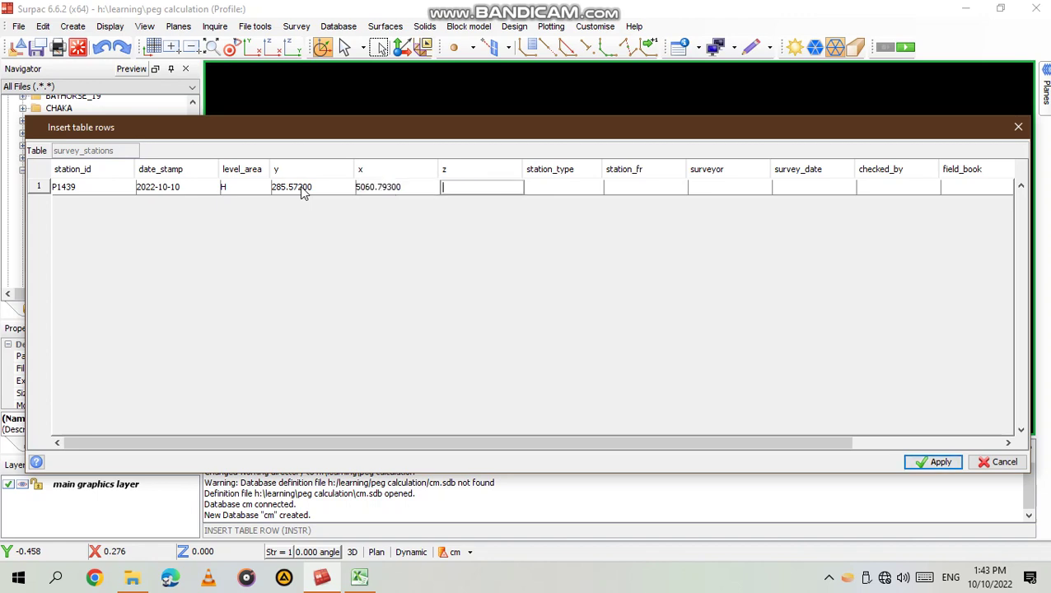
{"action": "type", "text": "1002.870"}
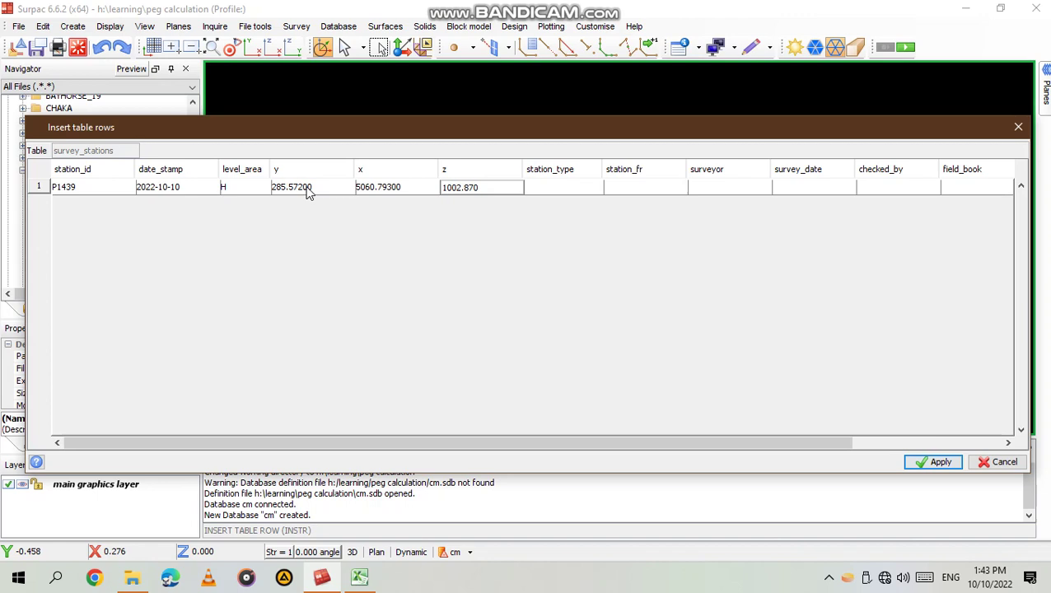
Set station type UG, enter the surveyor's initials and survey date 2022-10-10.
{"action": "left_click", "coordinate": [556, 185]}
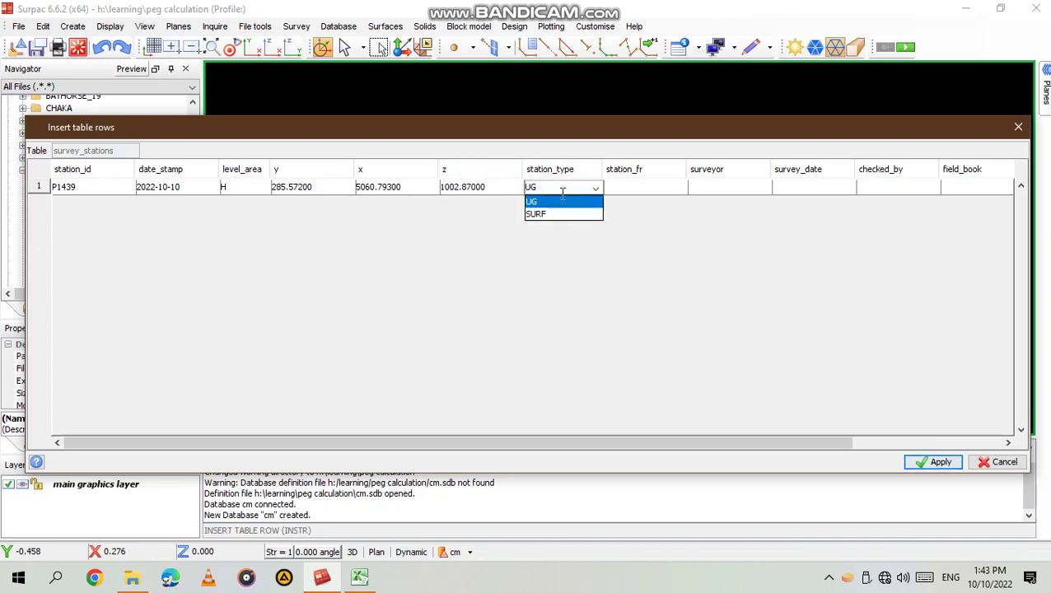
{"action": "left_click", "coordinate": [557, 202]}
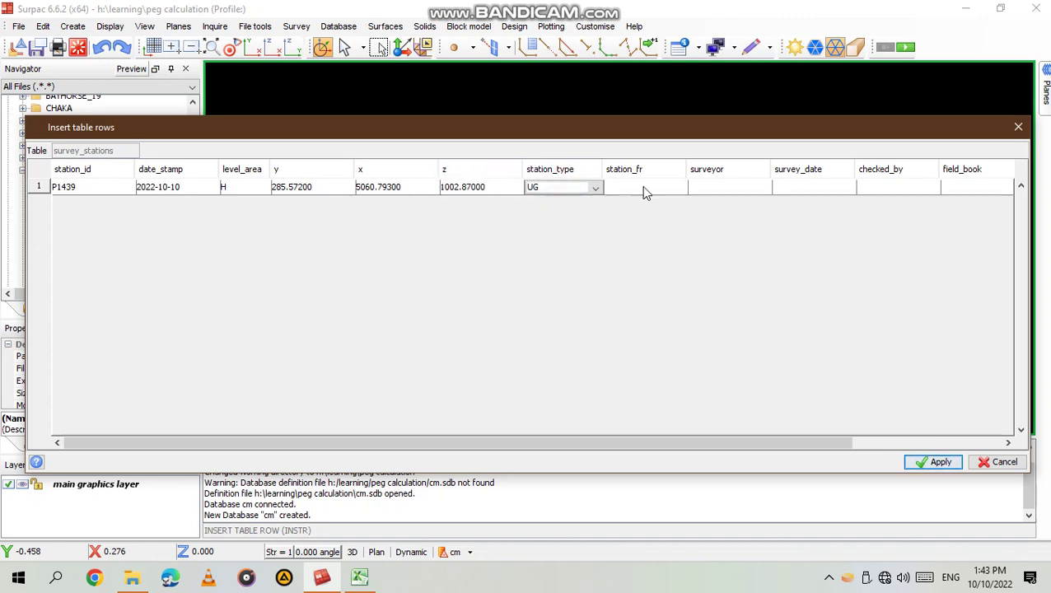
{"action": "left_click", "coordinate": [641, 185]}
{"action": "left_click", "coordinate": [715, 185]}
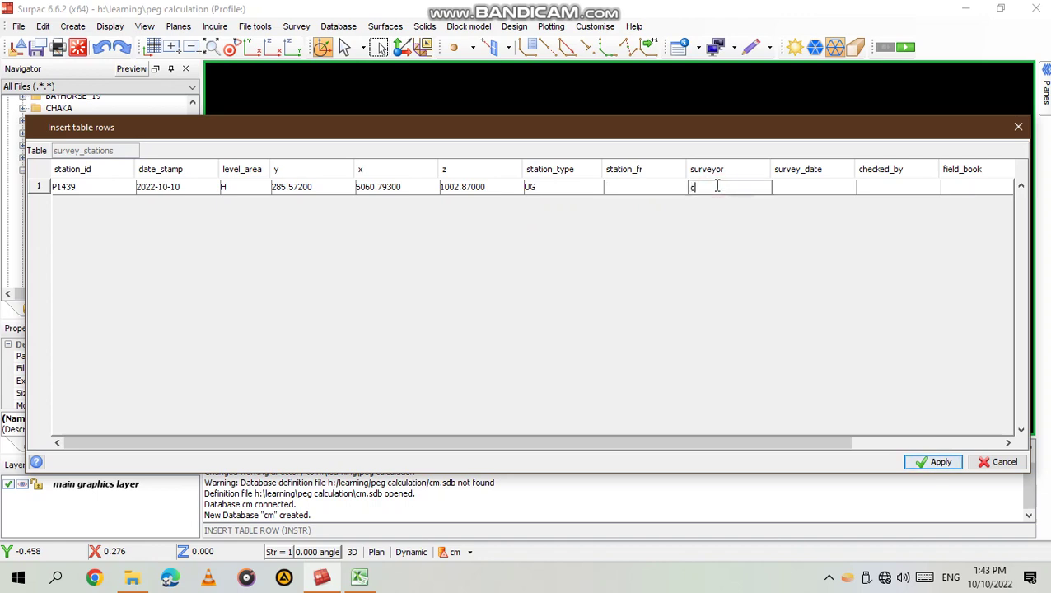
{"action": "type", "text": "cm"}
{"action": "left_click", "coordinate": [799, 189]}
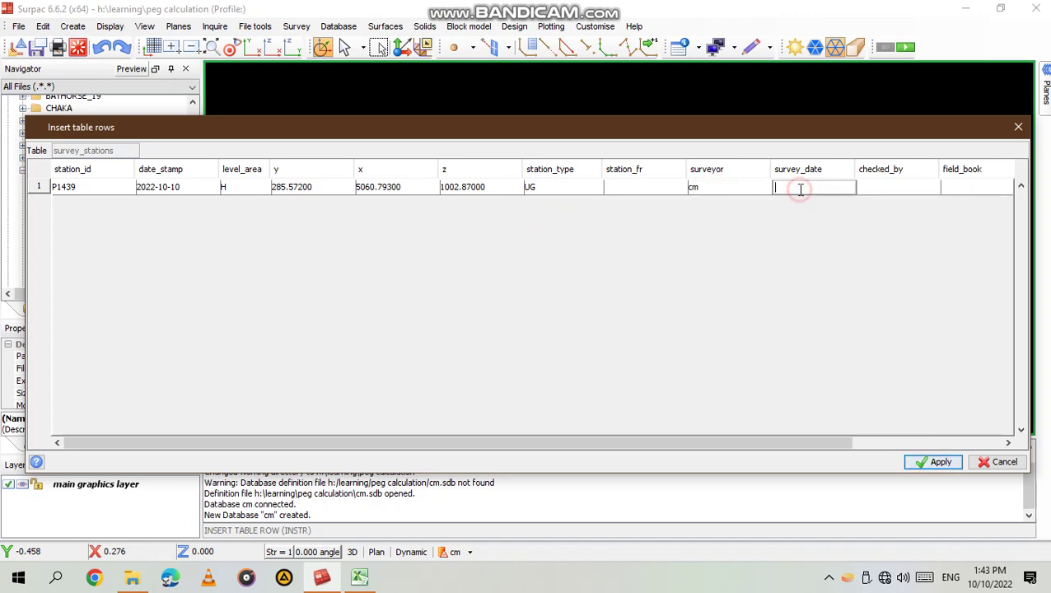
{"action": "type", "text": "2022-10-10"}
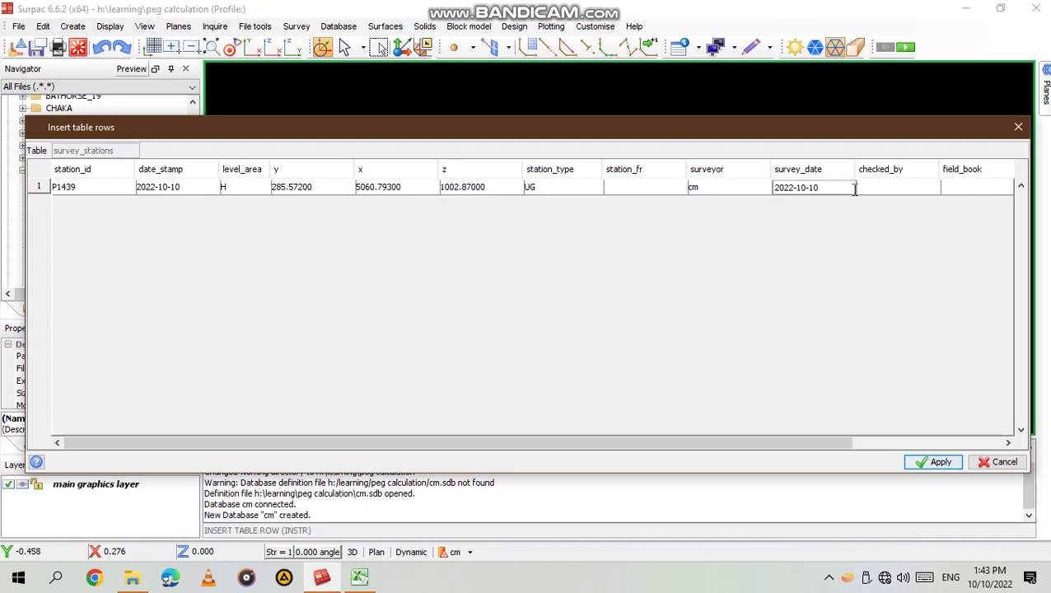
Fill in the checker and field book 1, then start editing the pages cell.
{"action": "left_click", "coordinate": [917, 190]}
{"action": "type", "text": "cu"}
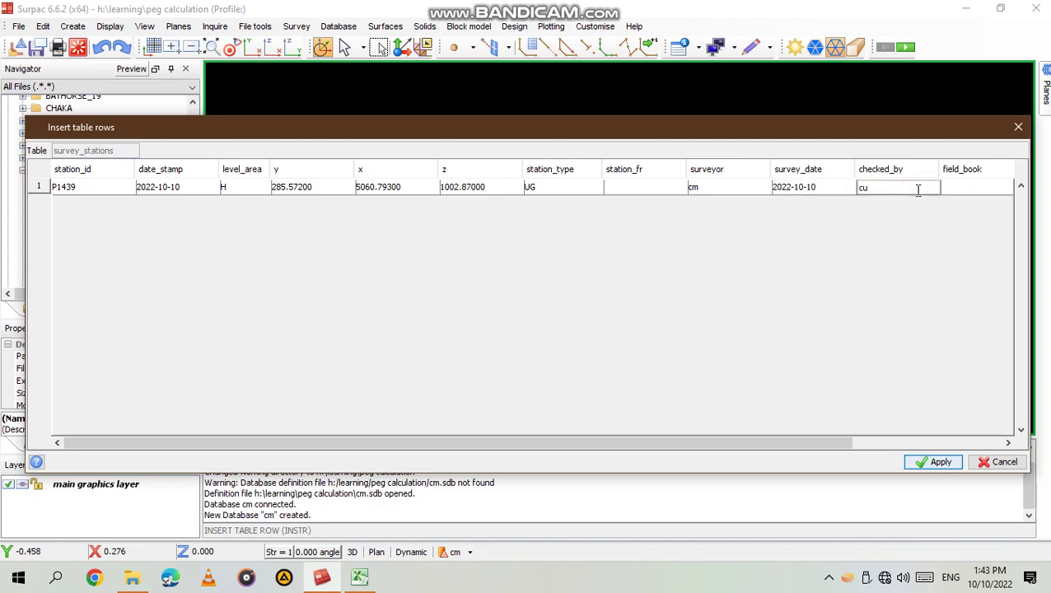
{"action": "type", "text": "lly"}
{"action": "left_click", "coordinate": [981, 187]}
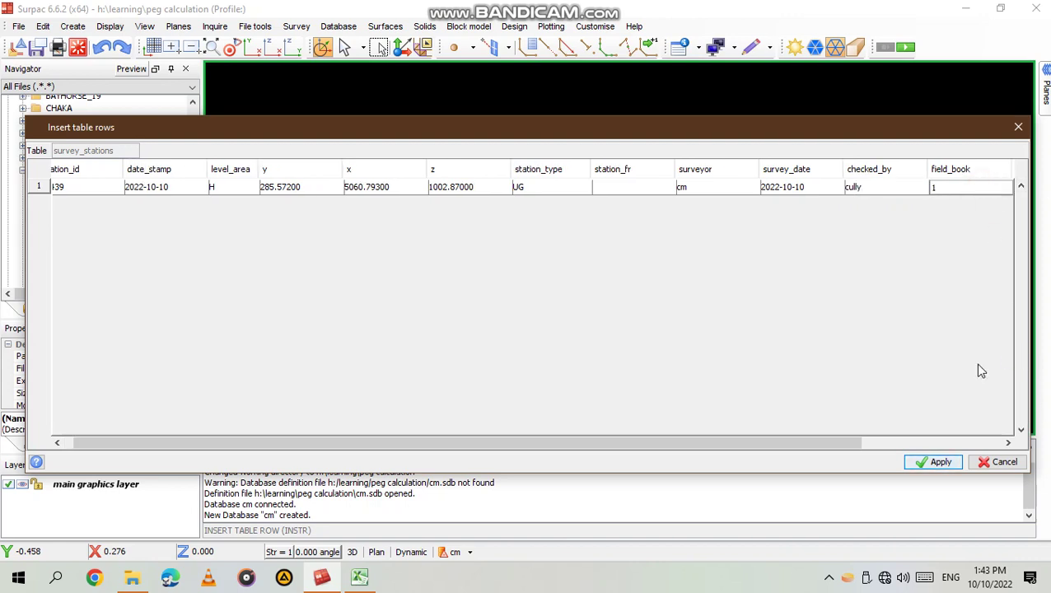
{"action": "type", "text": "1"}
{"action": "left_click", "coordinate": [911, 443]}
{"action": "left_click", "coordinate": [887, 186]}
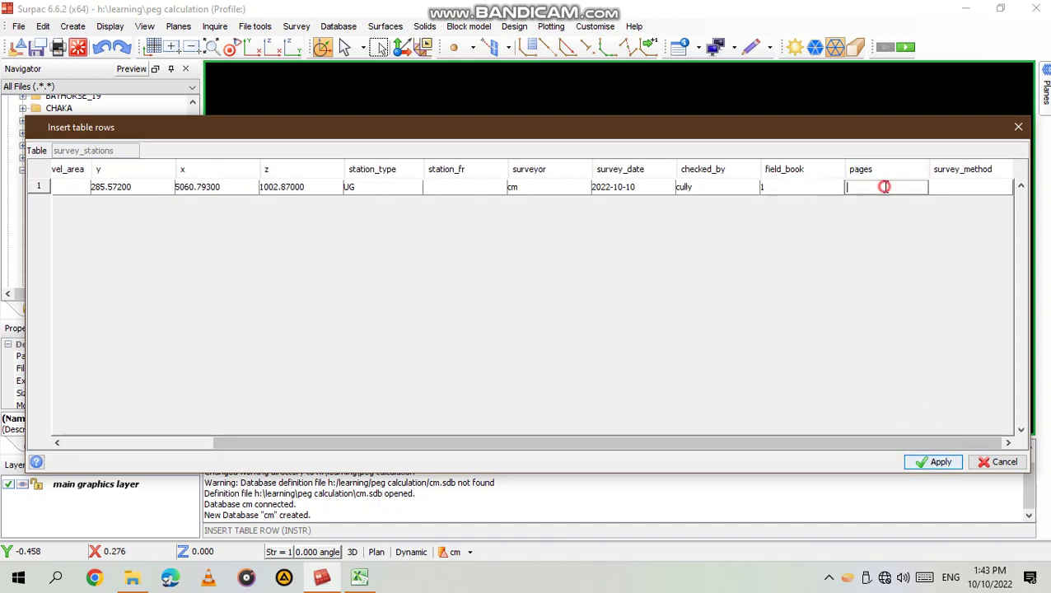
Enter page 5, insert the P1439 row into cm, and close the cm database.
{"action": "type", "text": "5"}
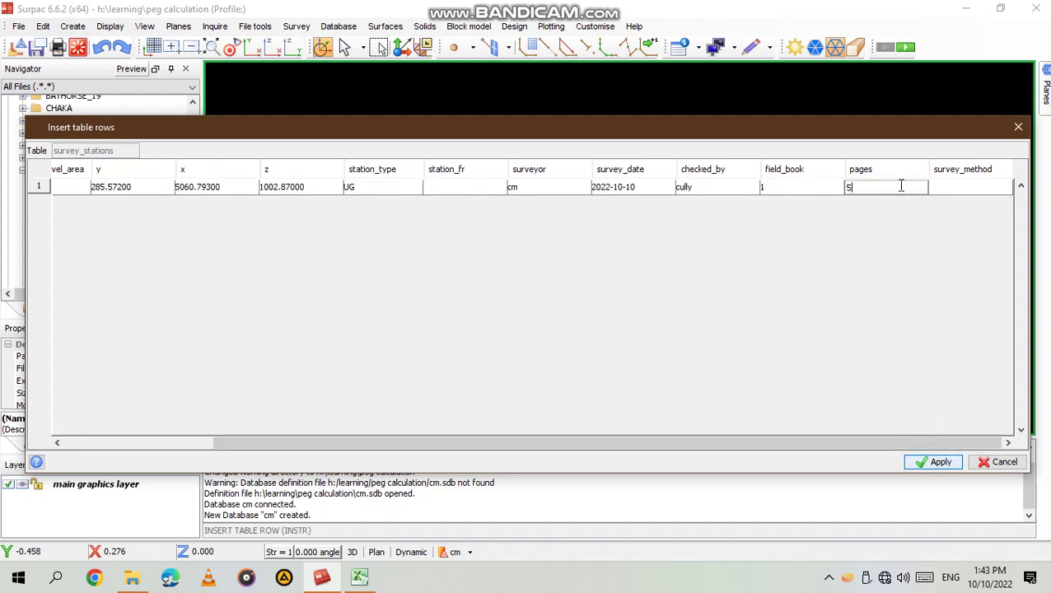
{"action": "left_click", "coordinate": [932, 461]}
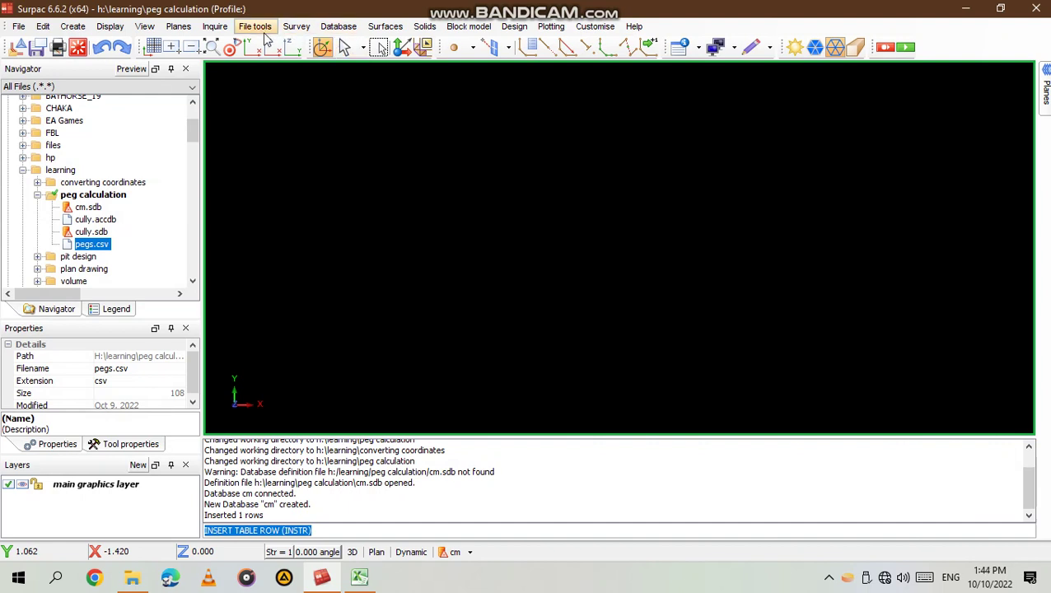
{"action": "left_click", "coordinate": [299, 31]}
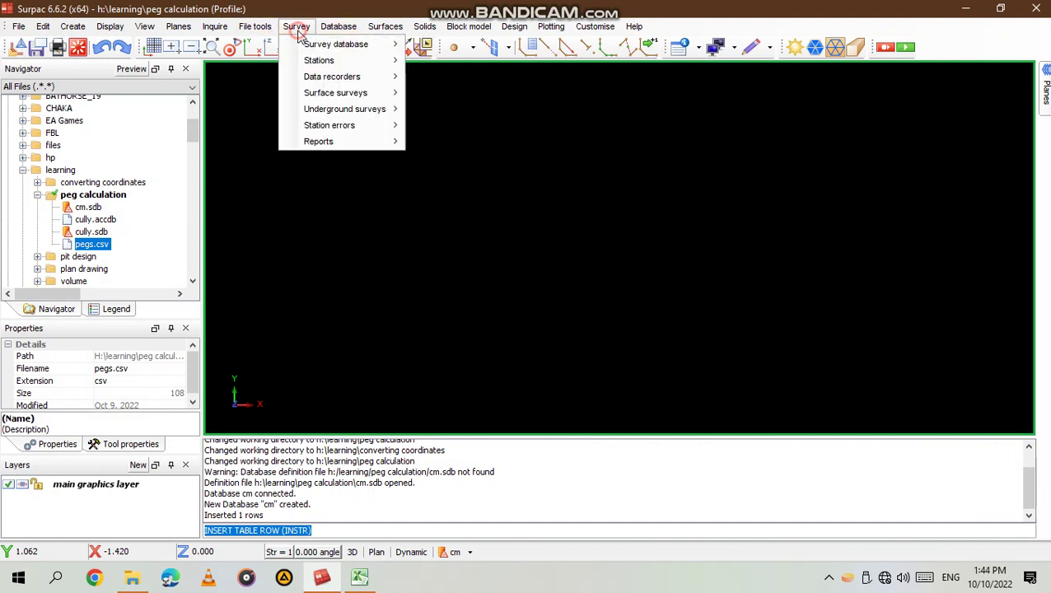
{"action": "mouse_move", "coordinate": [342, 45]}
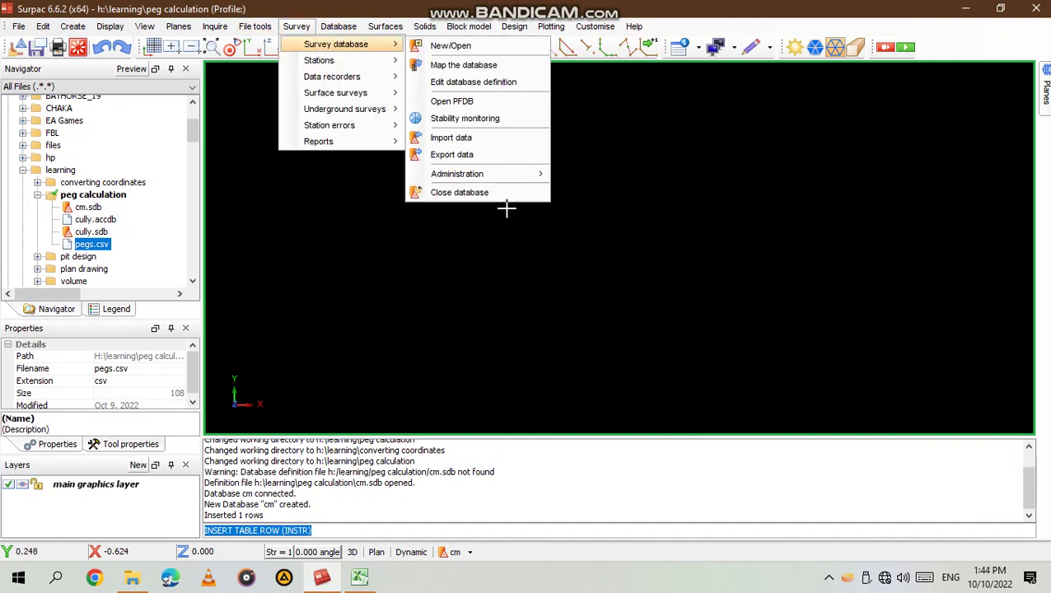
{"action": "left_click", "coordinate": [486, 192]}
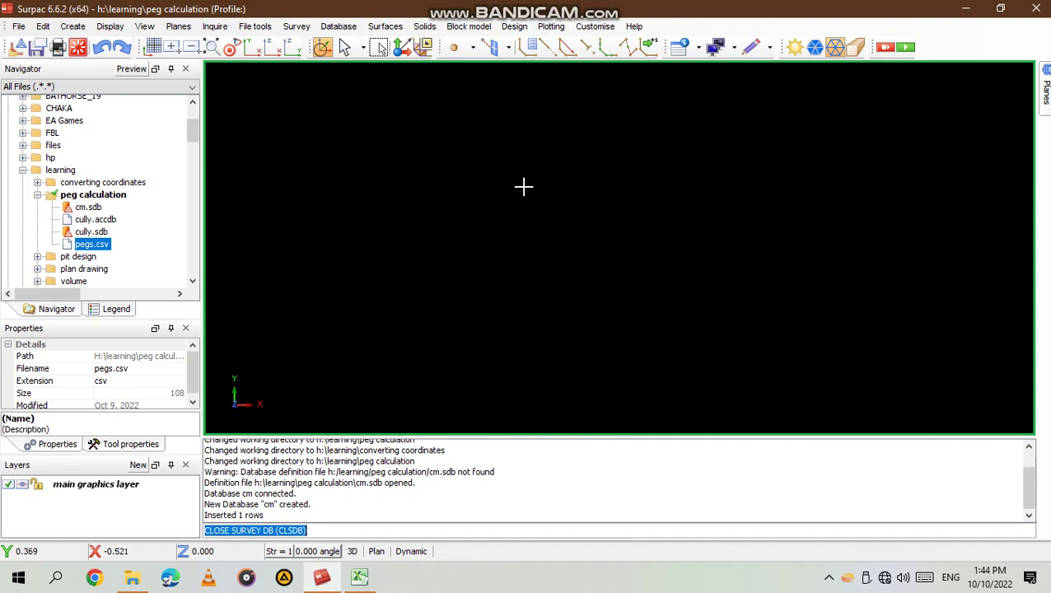
Open and connect the cully.sdb survey database by dragging it onto the graphics window.
{"action": "left_click", "coordinate": [90, 233]}
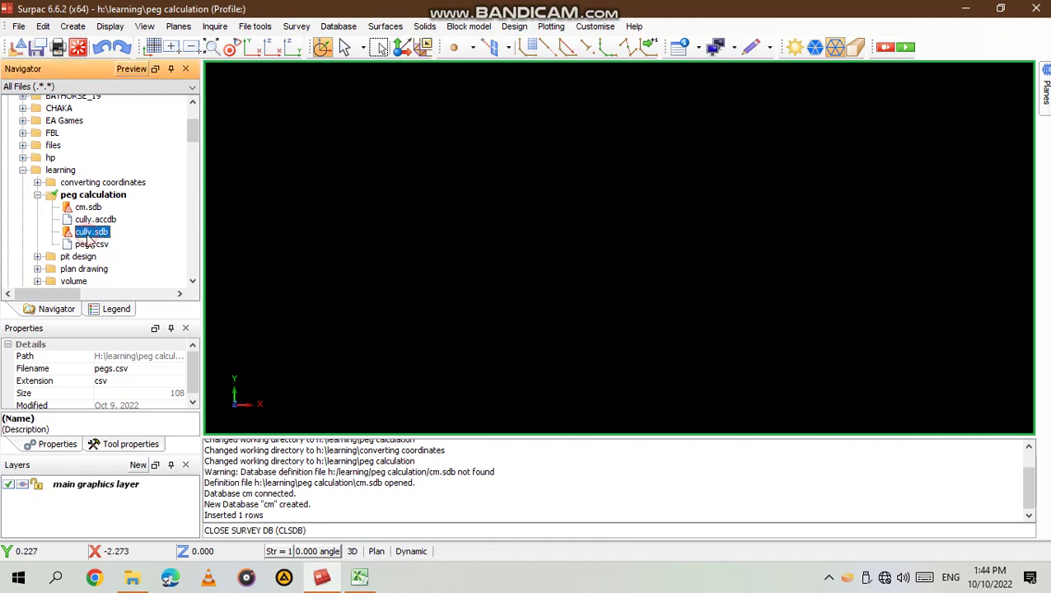
{"action": "left_click_drag", "start_coordinate": [88, 237], "coordinate": [400, 222]}
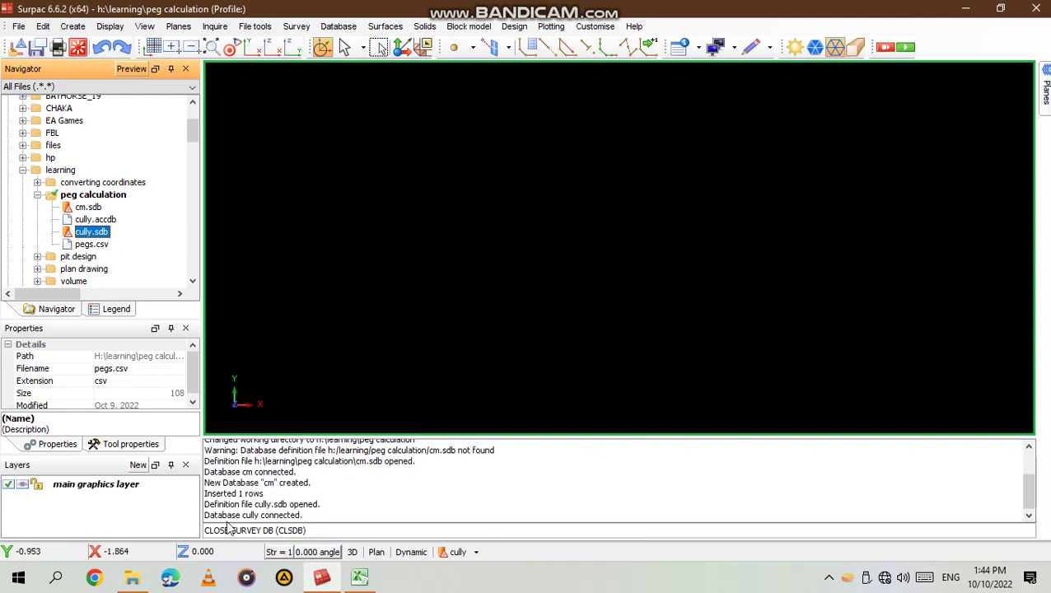
{"action": "left_click", "coordinate": [297, 30]}
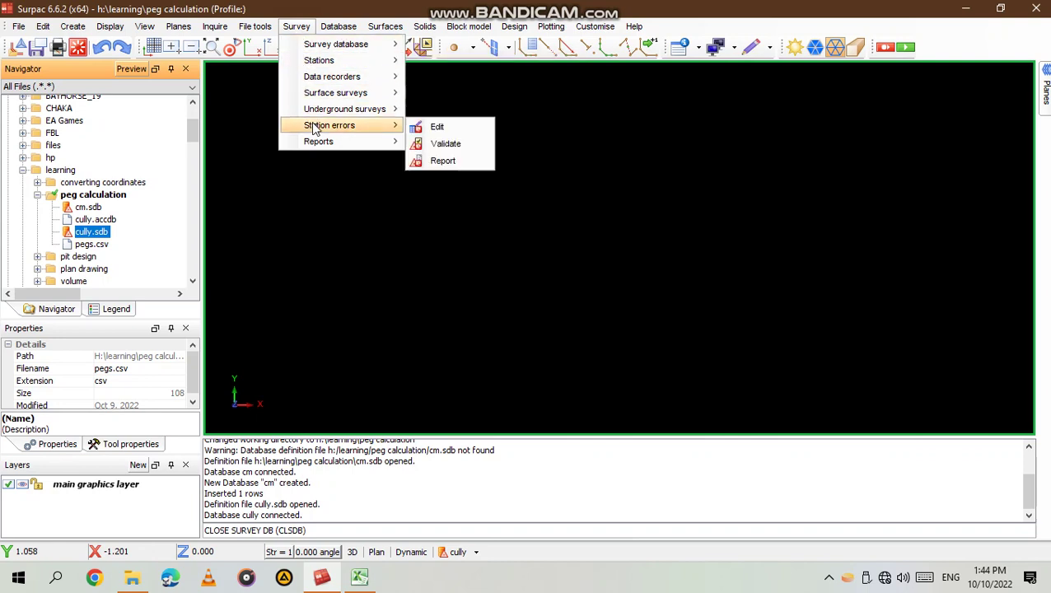
Start an underground traverse for level area H with calculator, checker, fieldbook 1 and 7 pages.
{"action": "mouse_move", "coordinate": [320, 115]}
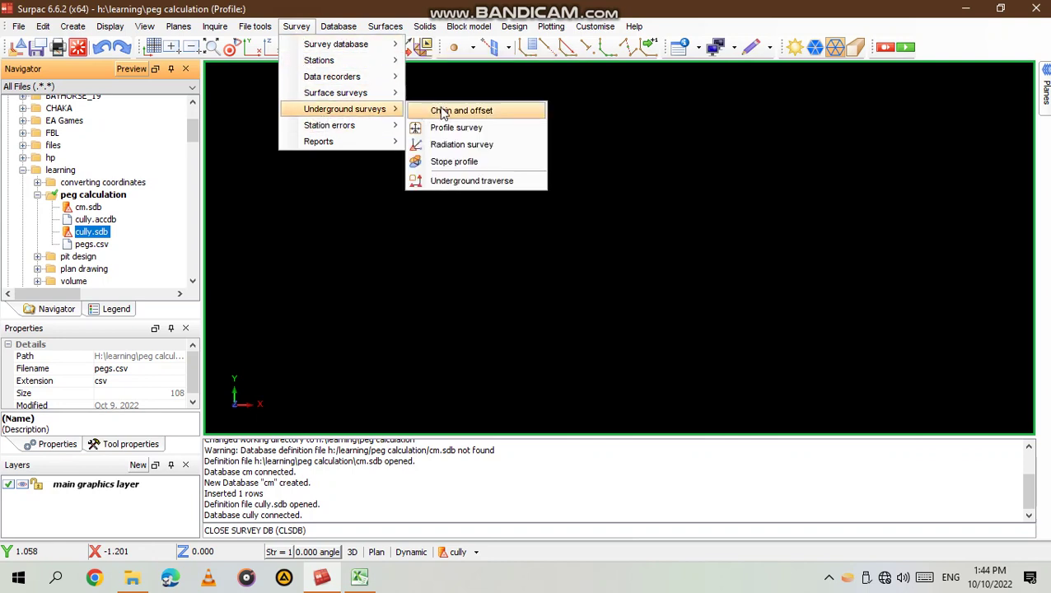
{"action": "left_click", "coordinate": [513, 183]}
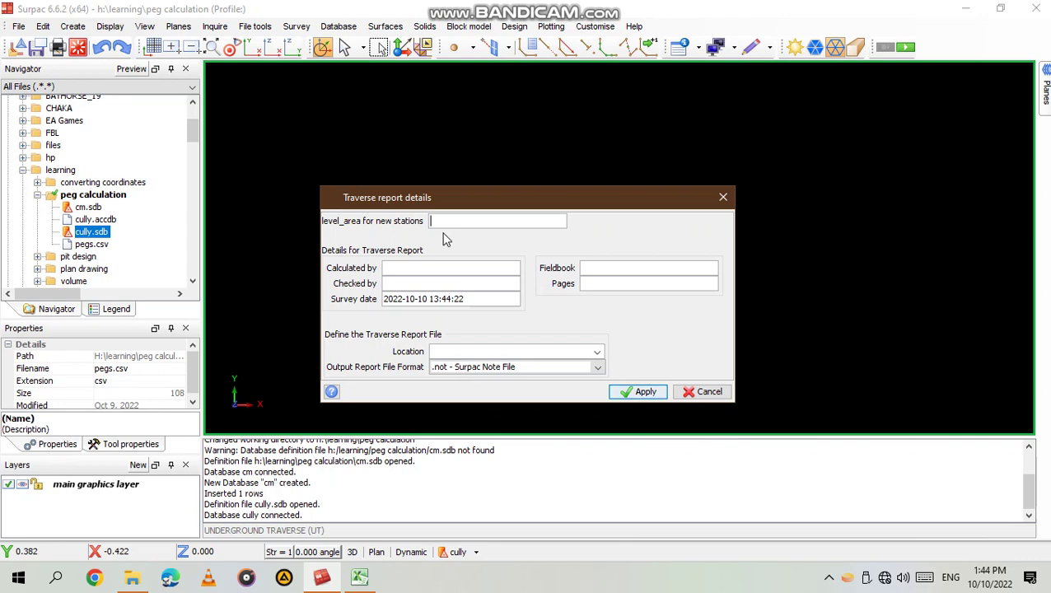
{"action": "type", "text": "H"}
{"action": "left_click", "coordinate": [438, 270]}
{"action": "type", "text": "cm"}
{"action": "left_click", "coordinate": [439, 294]}
{"action": "left_click", "coordinate": [439, 285]}
{"action": "type", "text": "cully"}
{"action": "left_click", "coordinate": [627, 279]}
{"action": "left_click", "coordinate": [623, 269]}
{"action": "type", "text": "1"}
{"action": "left_click", "coordinate": [622, 283]}
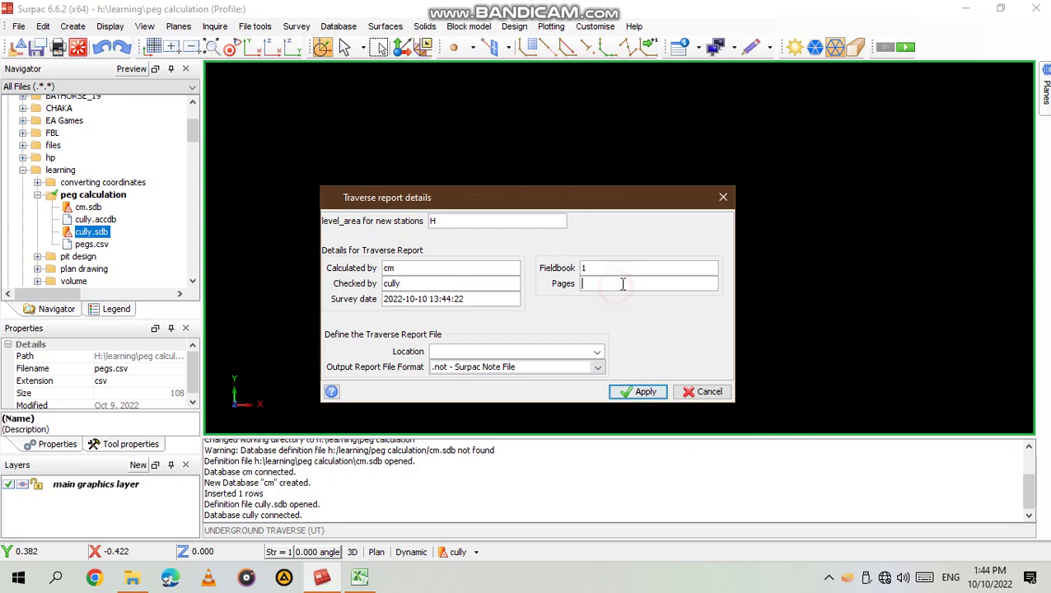
{"action": "type", "text": "7"}
Set the traverse report location to p1467 in PDF format and apply.
{"action": "left_click", "coordinate": [554, 349]}
{"action": "type", "text": "p1467"}
{"action": "left_click", "coordinate": [597, 368]}
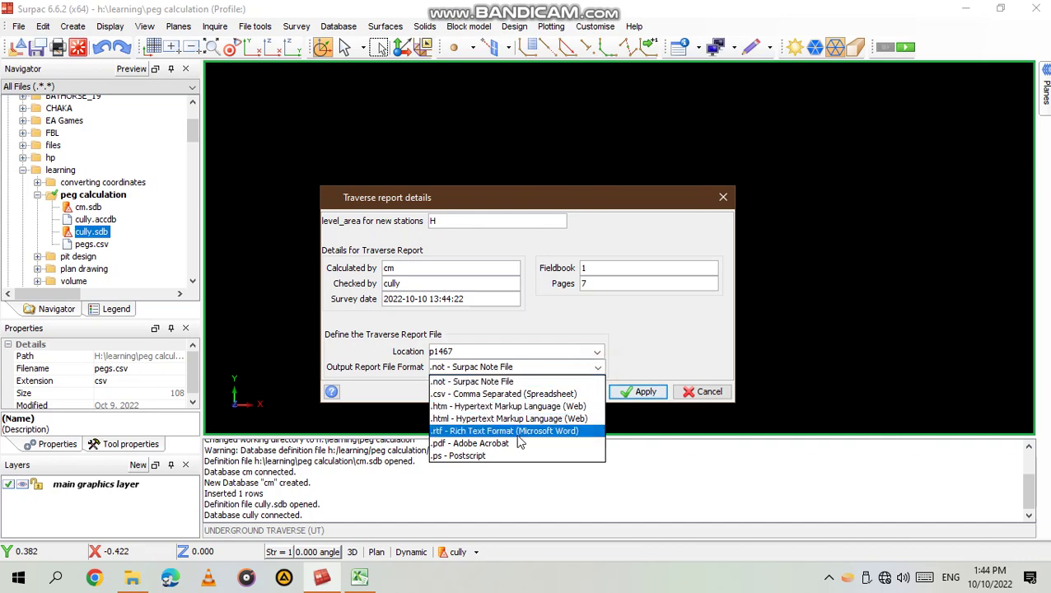
{"action": "left_click", "coordinate": [516, 442]}
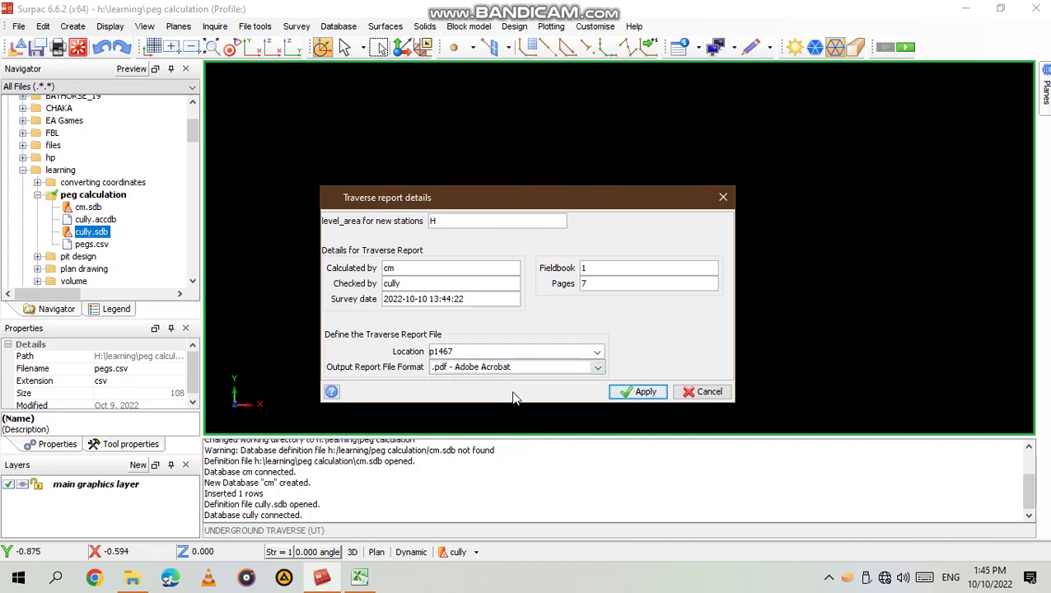
{"action": "left_click", "coordinate": [647, 393]}
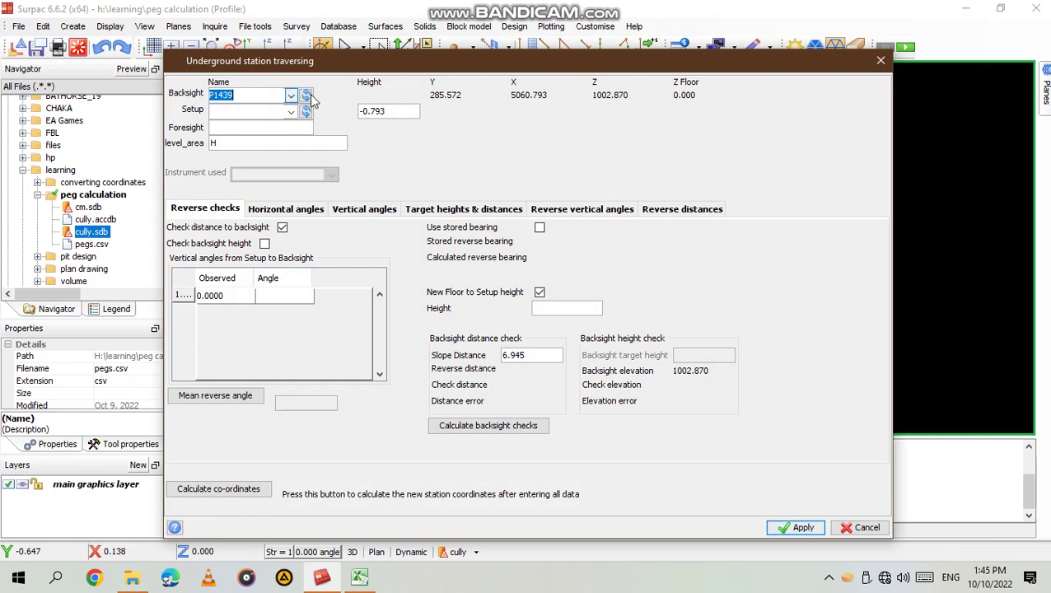
Set backsight P1439, setup station P1440 and foresight P1467 on the traverse form.
{"action": "left_click", "coordinate": [234, 95]}
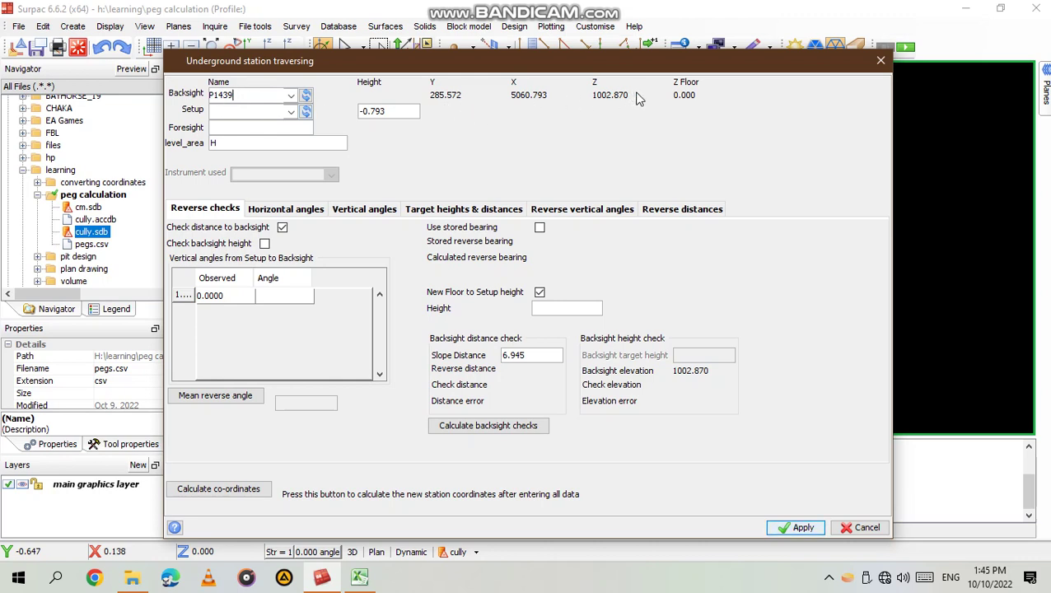
{"action": "left_click", "coordinate": [261, 114]}
{"action": "type", "text": "P1440"}
{"action": "key", "text": "Tab"}
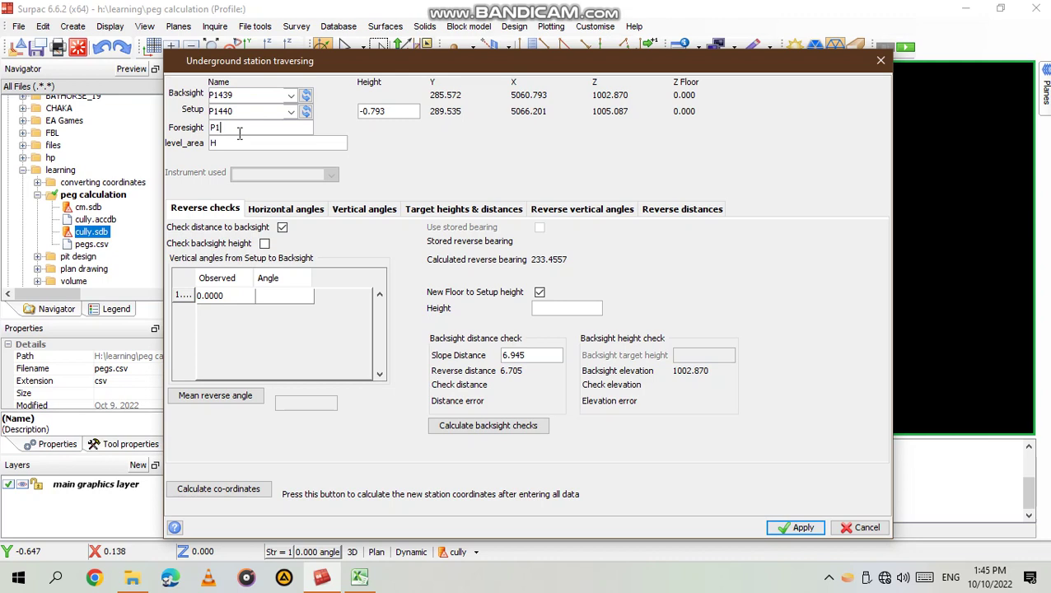
{"action": "type", "text": "467"}
Set setup instrument height to -0.793 and level area H, then start the reverse vertical angle entry.
{"action": "left_click", "coordinate": [402, 115]}
{"action": "type", "text": "-0.796"}
{"action": "key", "text": "BackSpace"}
{"action": "type", "text": "3"}
{"action": "double_click", "coordinate": [257, 145]}
{"action": "left_click", "coordinate": [189, 212]}
{"action": "double_click", "coordinate": [230, 292]}
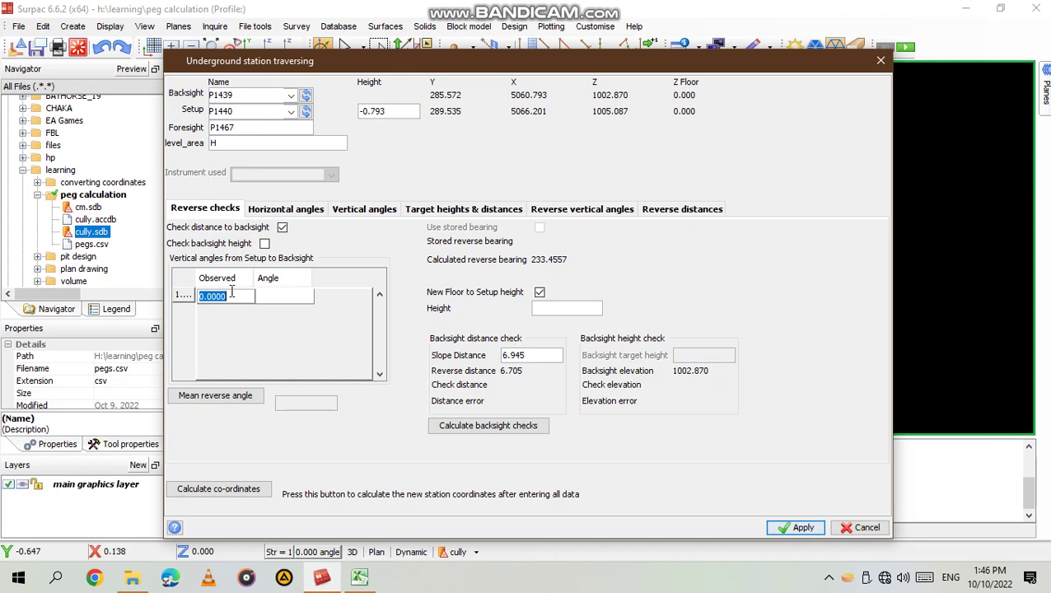
Enter reverse vertical angle 105.1741 and calculate backsight checks, giving check distance 6.699 and error -0.006.
{"action": "type", "text": "105.174"}
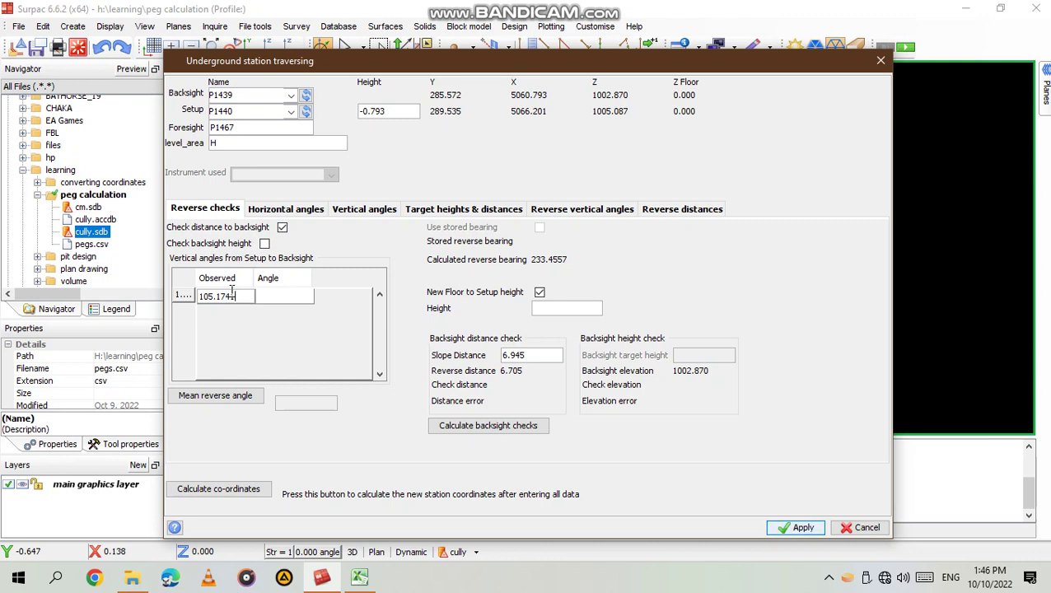
{"action": "type", "text": "1"}
{"action": "left_click", "coordinate": [274, 329]}
{"action": "left_click", "coordinate": [333, 313]}
{"action": "left_click", "coordinate": [491, 427]}
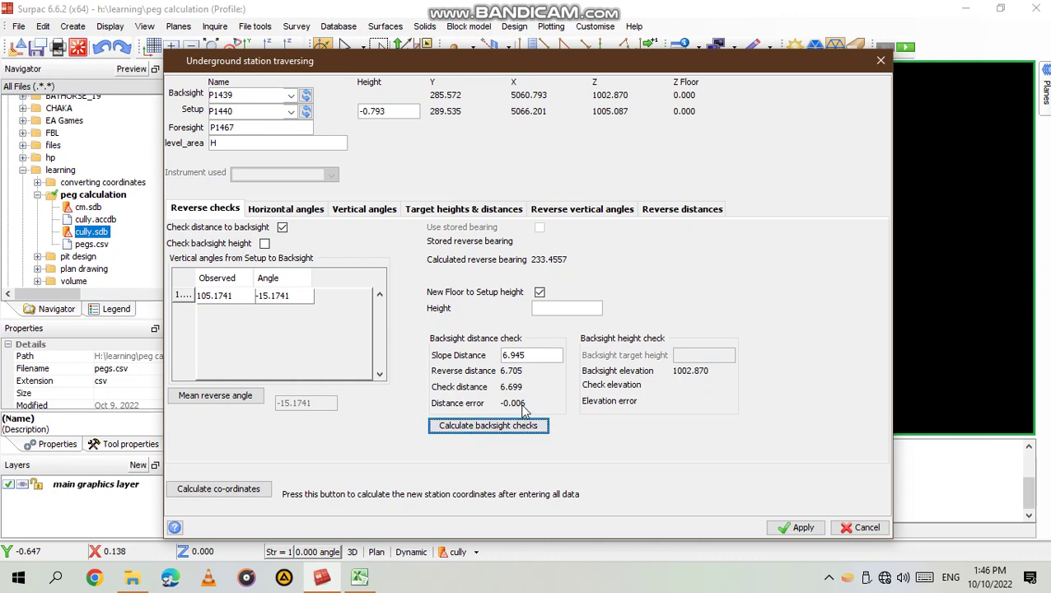
Enter horizontal angles of 126.1008 to backsight P1439 and 102.2312 to foresight P1467.
{"action": "left_click", "coordinate": [280, 212]}
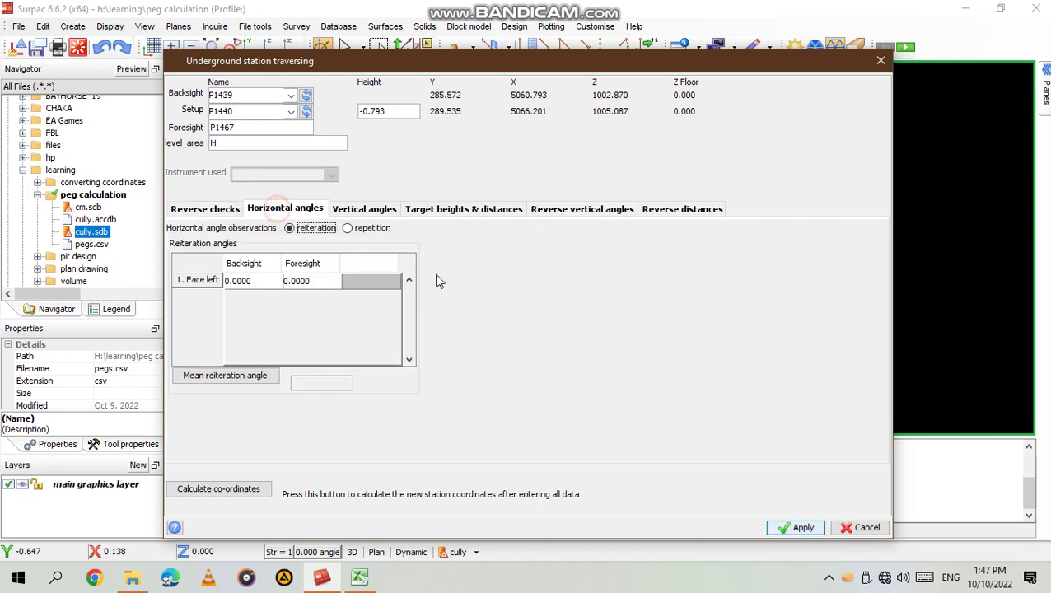
{"action": "double_click", "coordinate": [261, 282]}
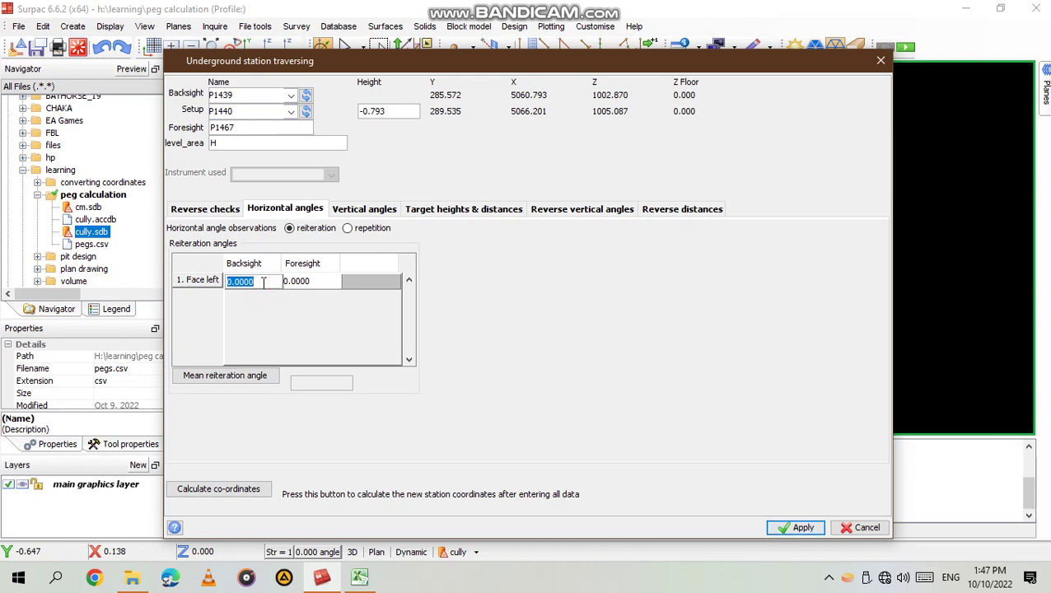
{"action": "type", "text": "126.1008"}
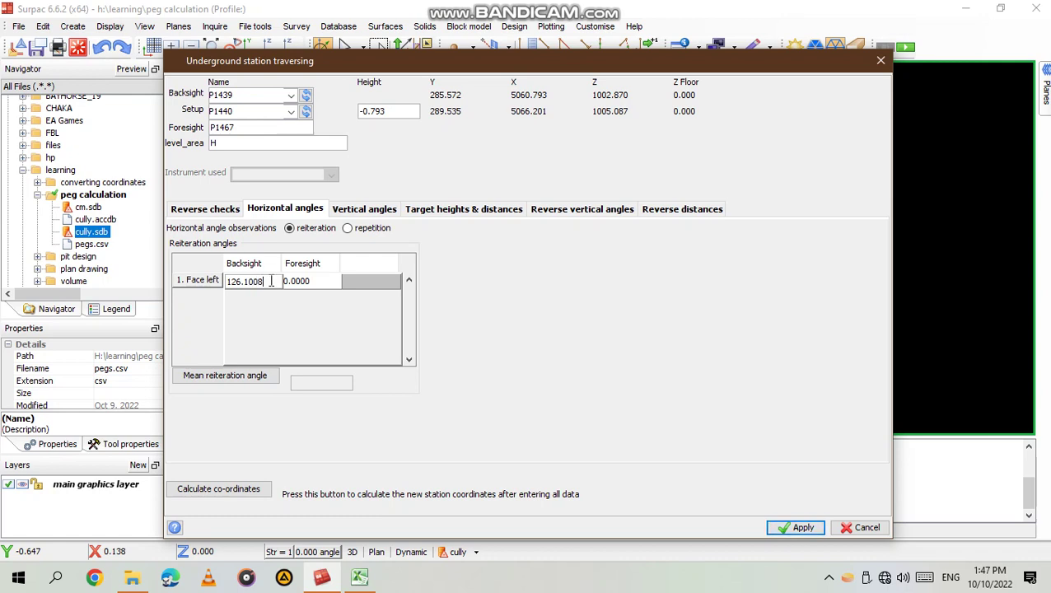
{"action": "left_click", "coordinate": [316, 280]}
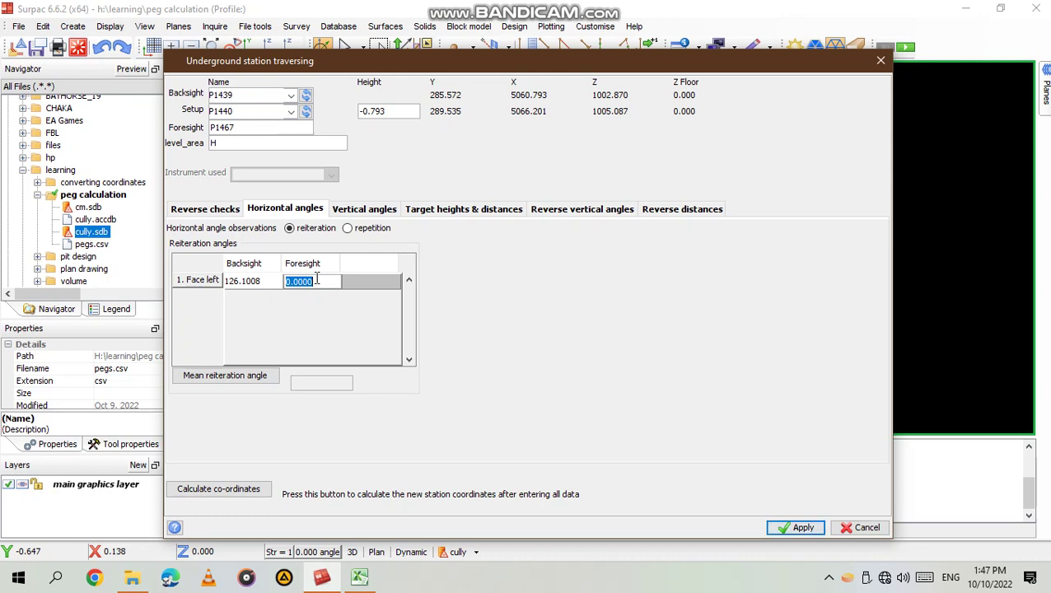
{"action": "type", "text": "102"}
{"action": "type", "text": "."}
{"action": "type", "text": "23"}
{"action": "type", "text": "10"}
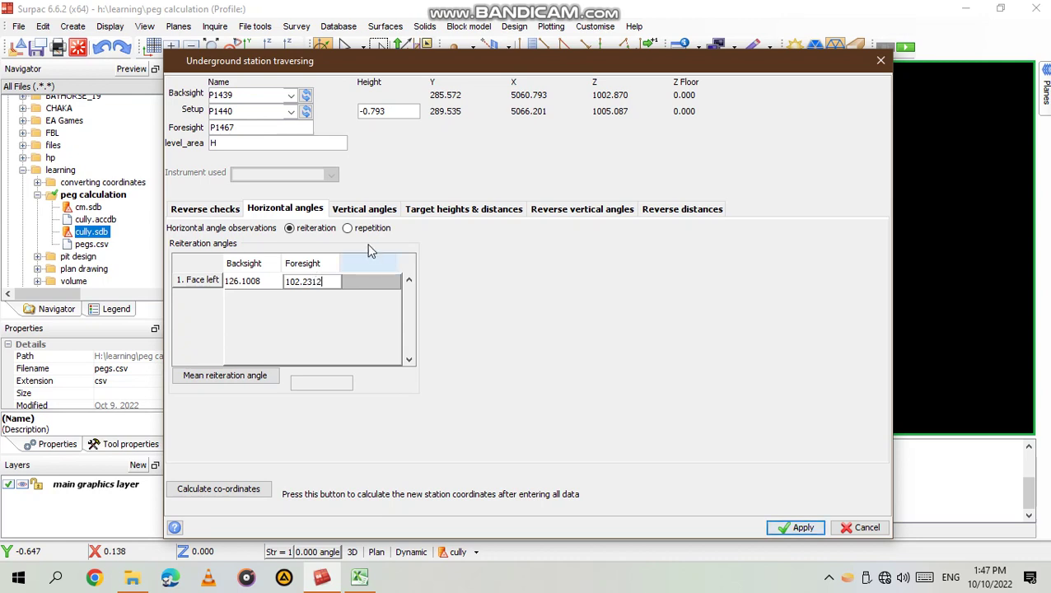
{"action": "left_click", "coordinate": [365, 209]}
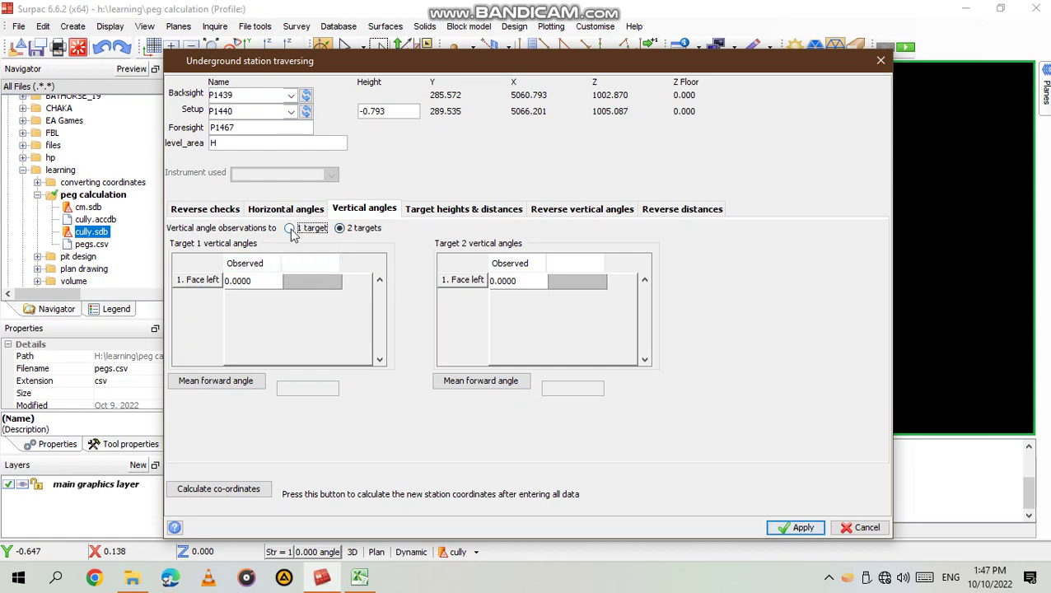
With two targets selected, enter vertical angles 117.2409 for target 1 and 118.3335 for target 2.
{"action": "left_click", "coordinate": [293, 229]}
{"action": "left_click", "coordinate": [343, 231]}
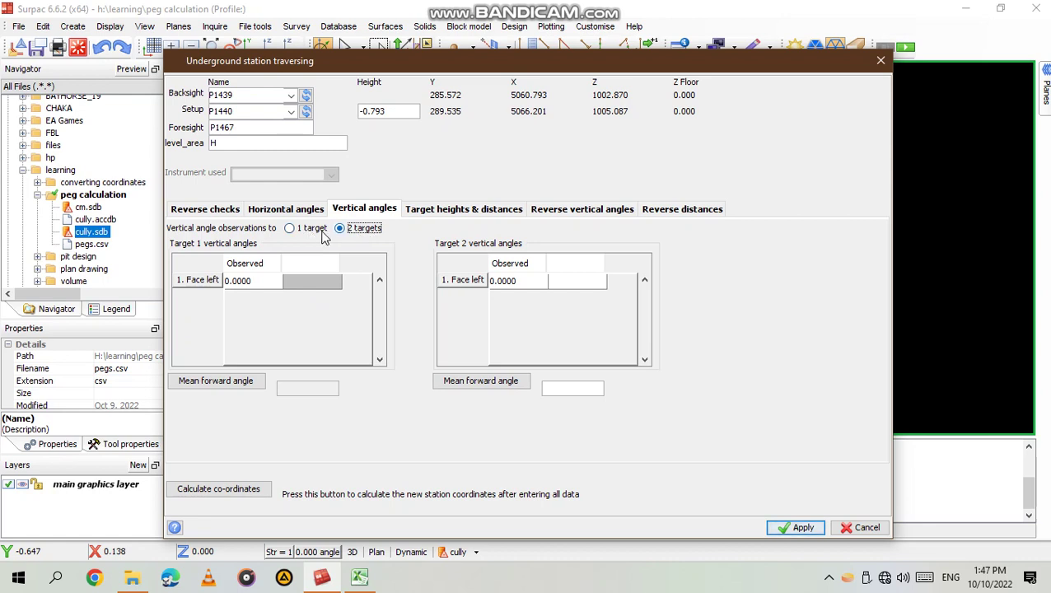
{"action": "left_click", "coordinate": [267, 280]}
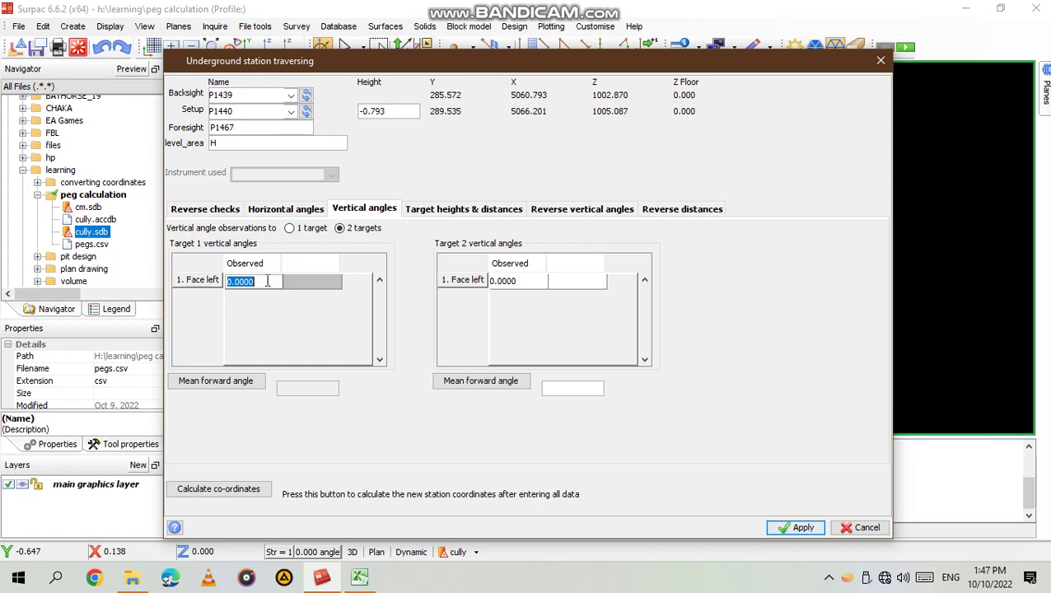
{"action": "type", "text": "117.2409"}
{"action": "left_click", "coordinate": [512, 281]}
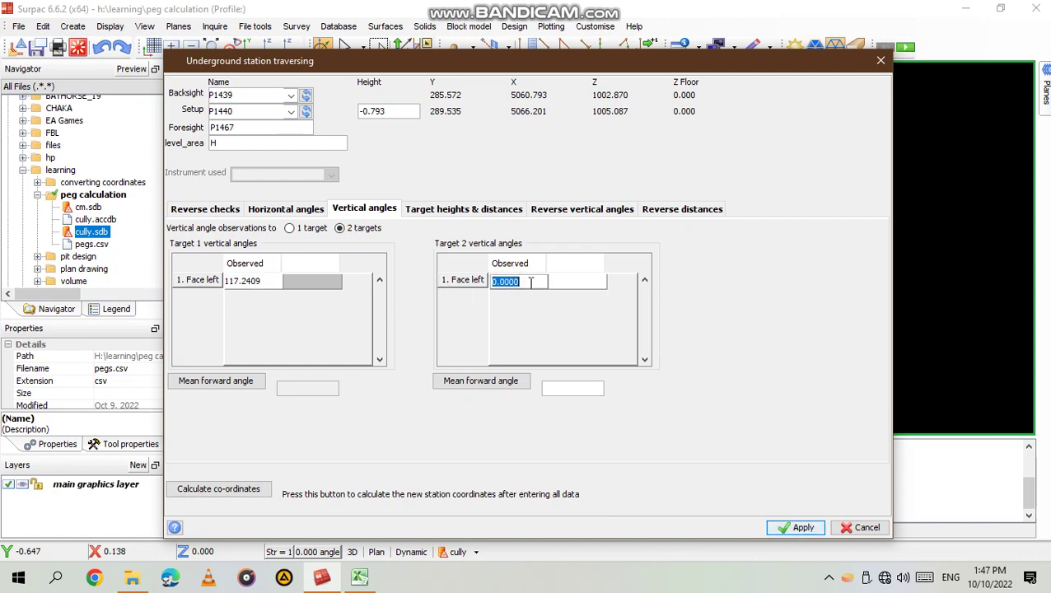
{"action": "type", "text": "1183"}
{"action": "key", "text": "BackSpace"}
{"action": "type", "text": ".3335"}
{"action": "left_click", "coordinate": [459, 215]}
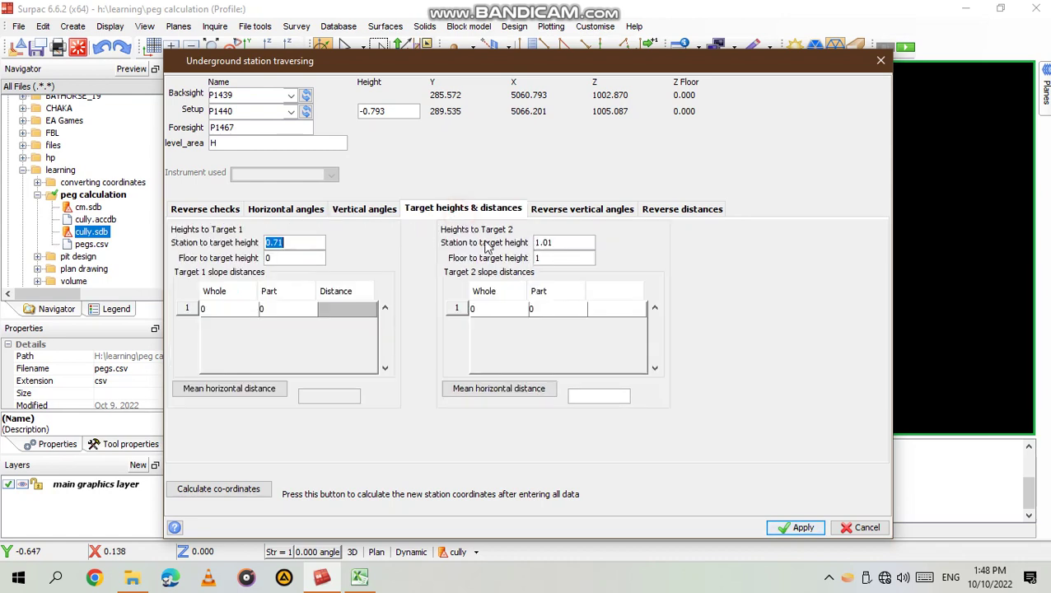
Check target heights 0.71 and 1.01, then enter whole slope distances 13.017 and 13.158.
{"action": "left_click", "coordinate": [320, 244]}
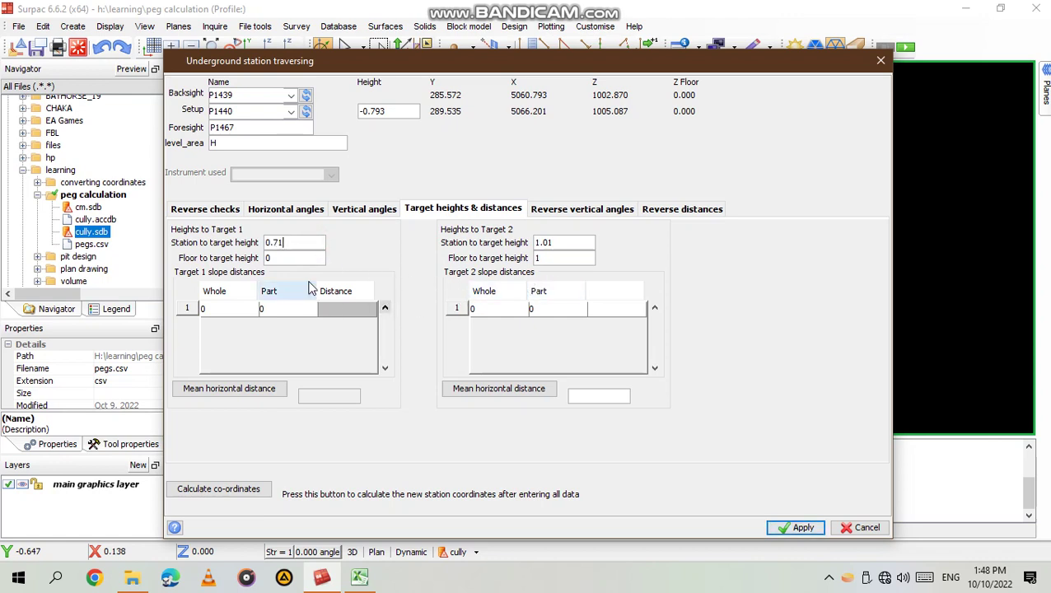
{"action": "double_click", "coordinate": [571, 244]}
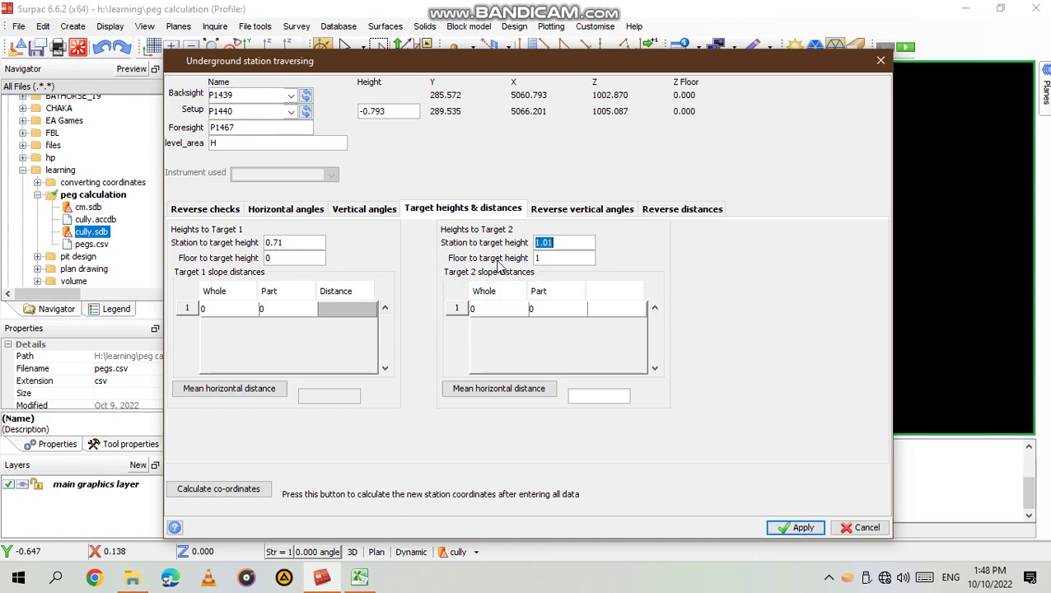
{"action": "double_click", "coordinate": [544, 257]}
{"action": "double_click", "coordinate": [229, 311]}
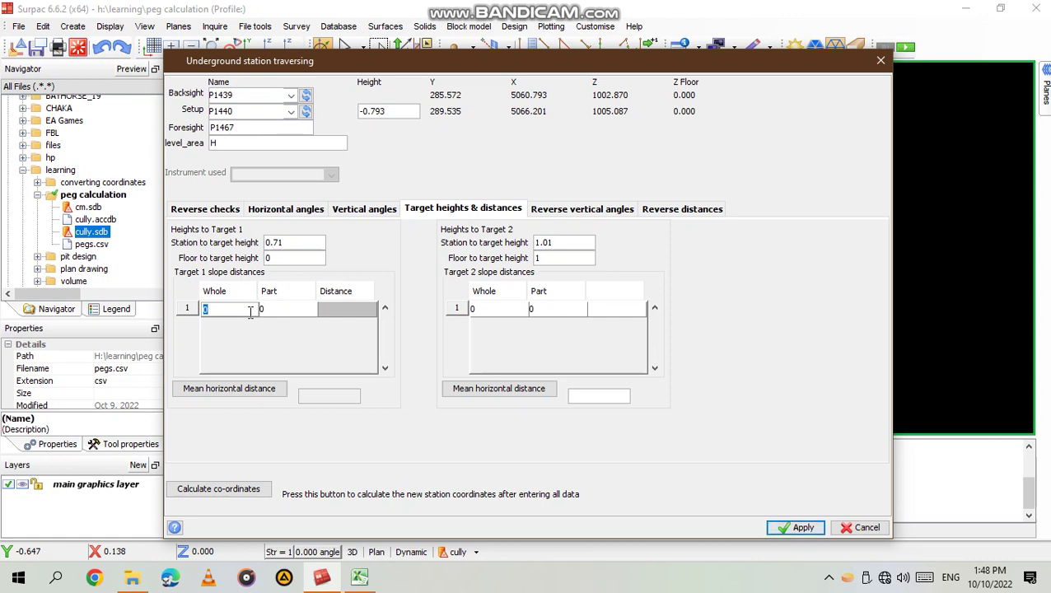
{"action": "type", "text": "13.017"}
{"action": "left_click", "coordinate": [266, 309]}
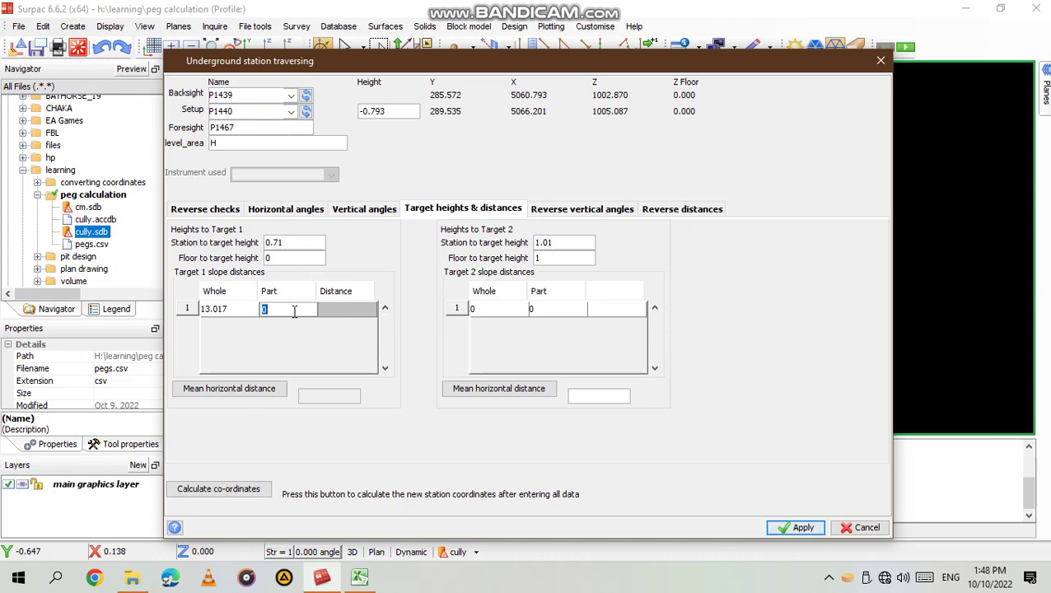
{"action": "left_click", "coordinate": [499, 311]}
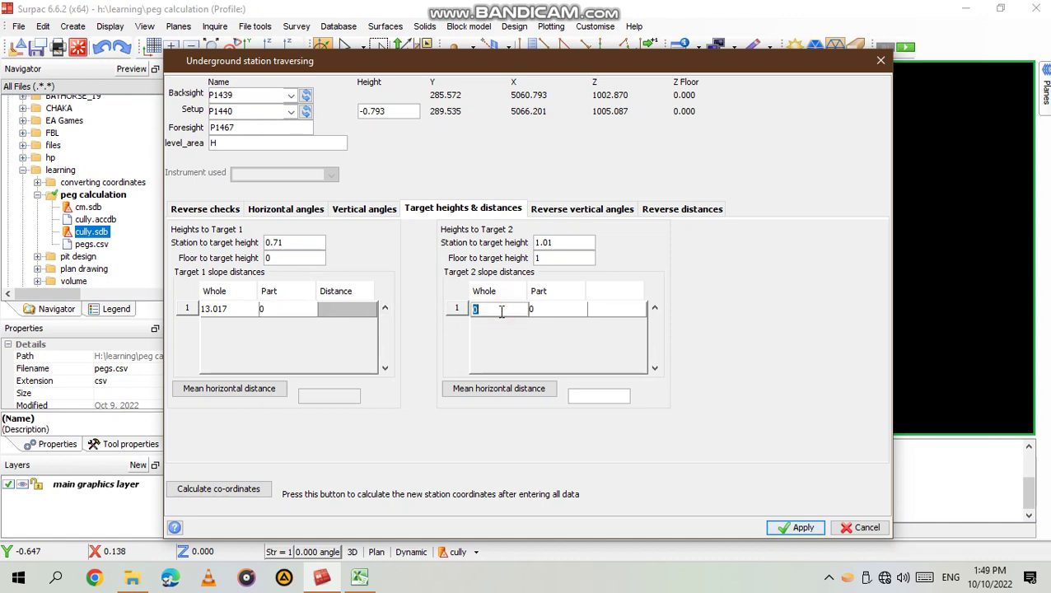
{"action": "type", "text": "13.158"}
Calculate P1467 at 279.525, 5060.426, 997.293 and save the traverse, overwriting station P1440.
{"action": "left_click", "coordinate": [578, 211]}
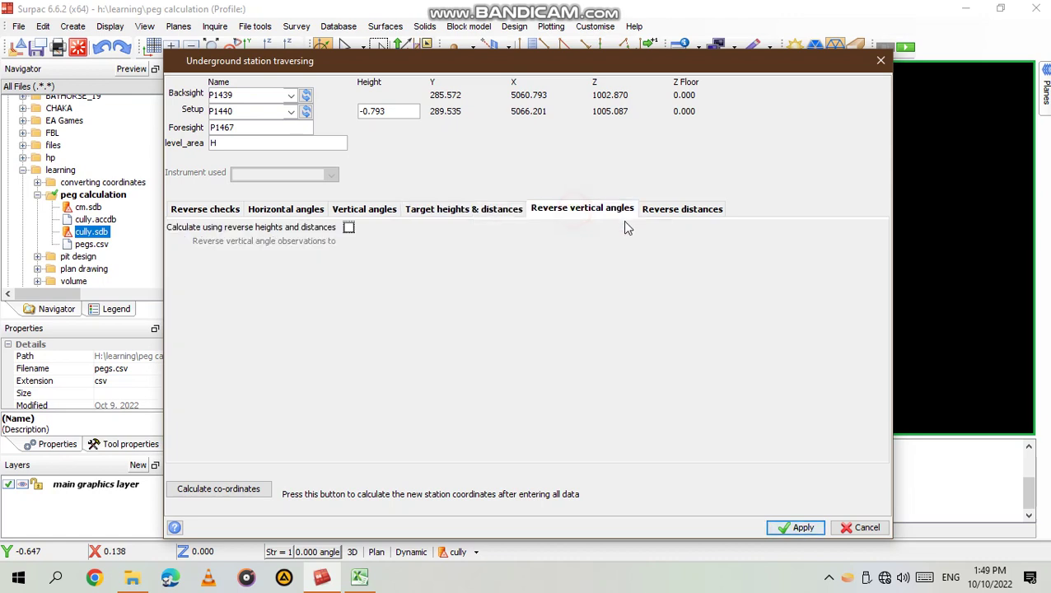
{"action": "left_click", "coordinate": [698, 212]}
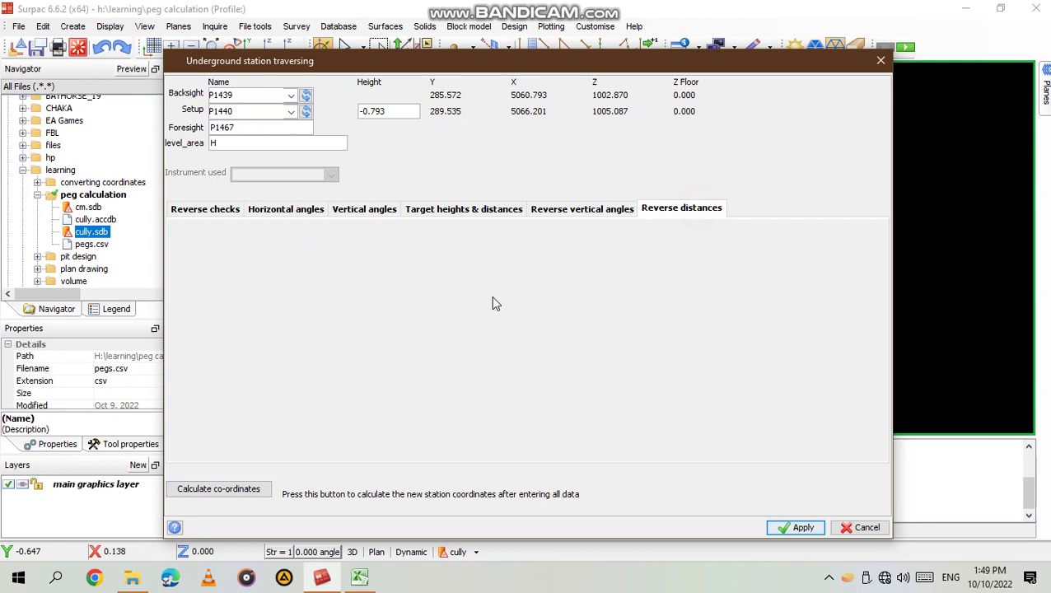
{"action": "left_click", "coordinate": [239, 490]}
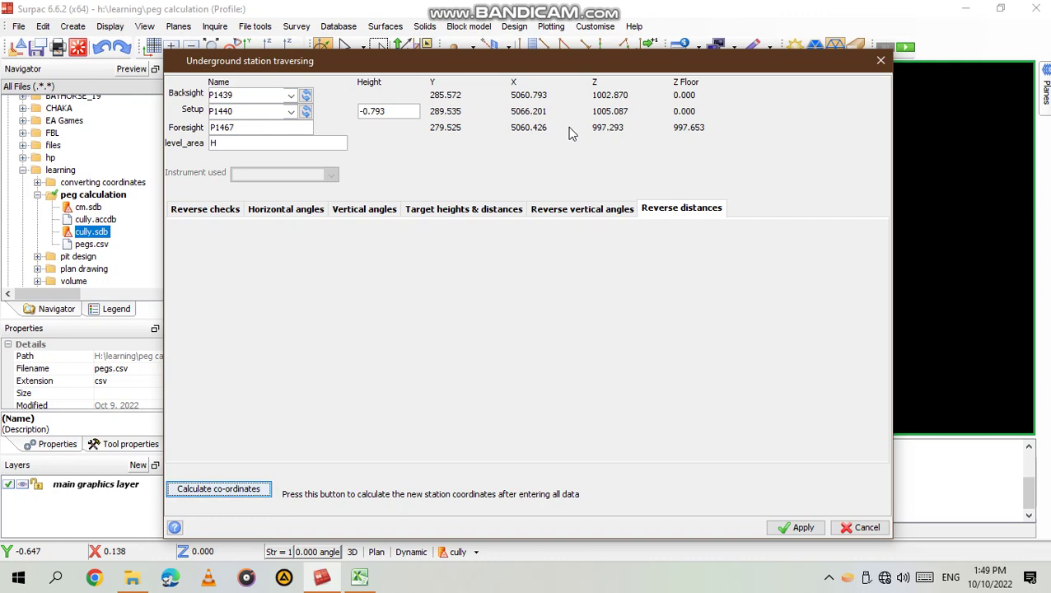
{"action": "left_click", "coordinate": [797, 527]}
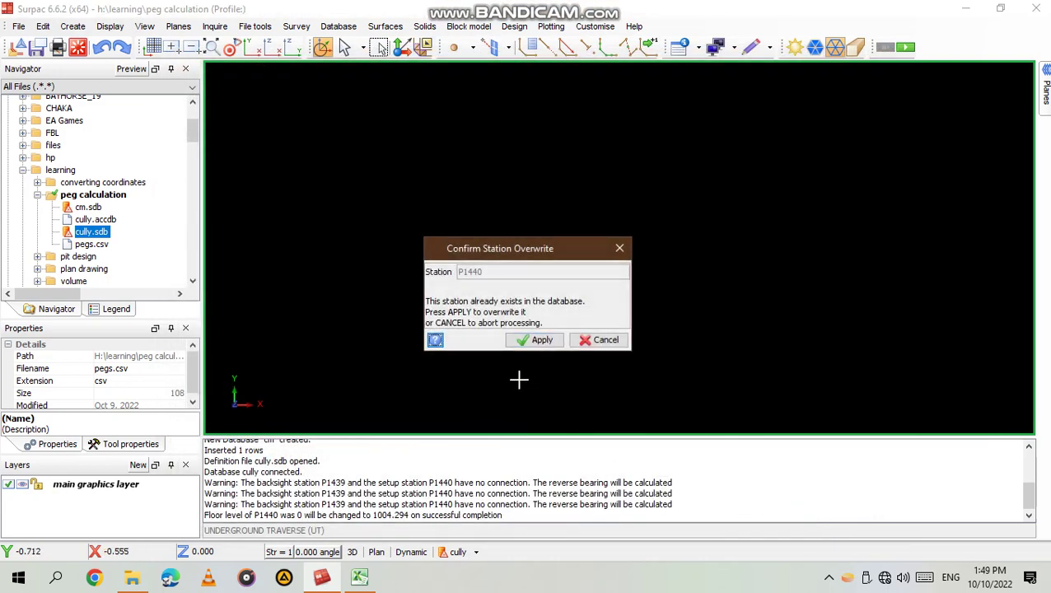
{"action": "left_click", "coordinate": [539, 339]}
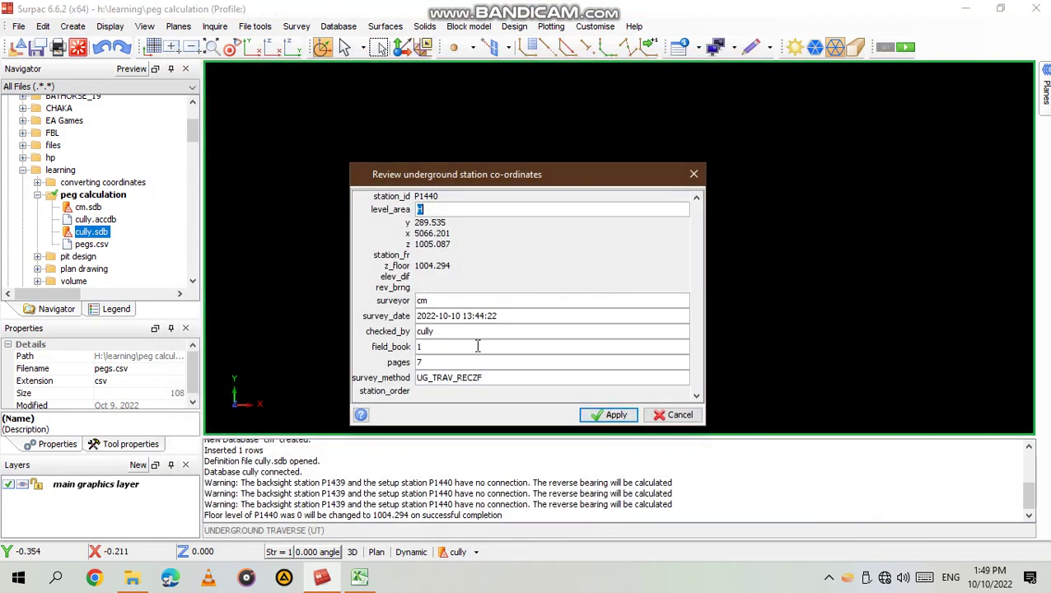